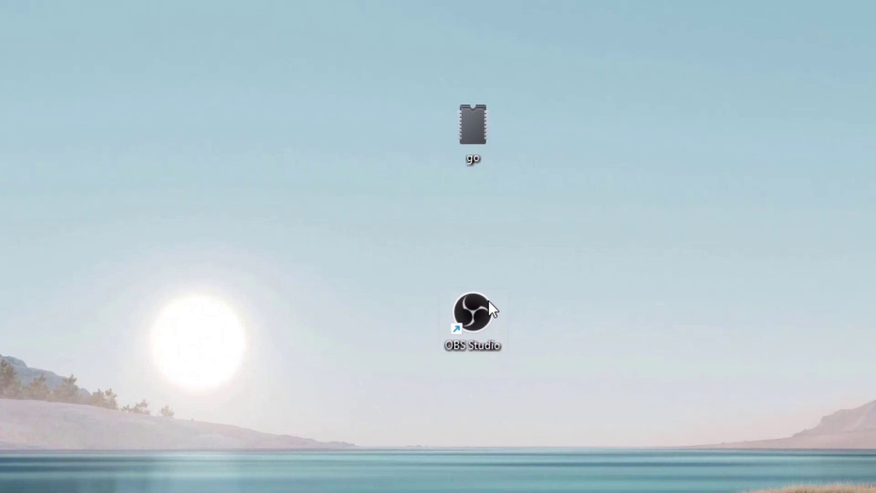
- Inspect the icons offered for the OBS Studio shortcut in its properties and close the dialogs without changing the icon
right_click(494, 311)
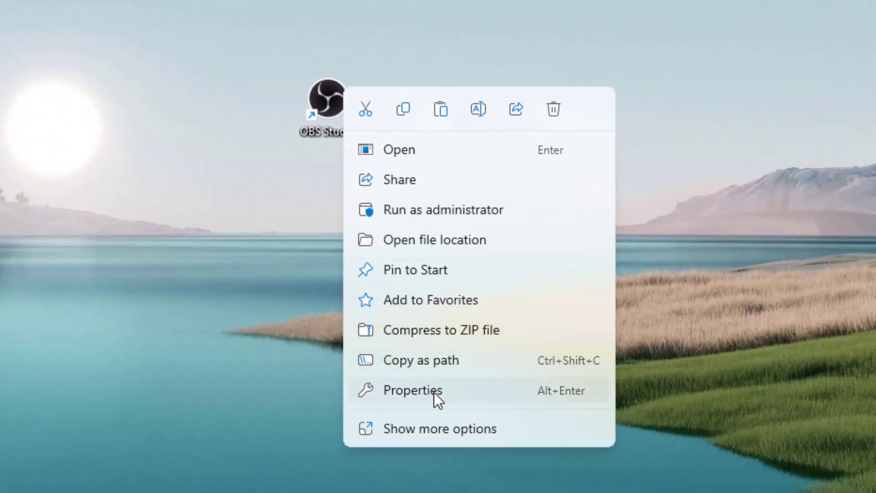
left_click(434, 392)
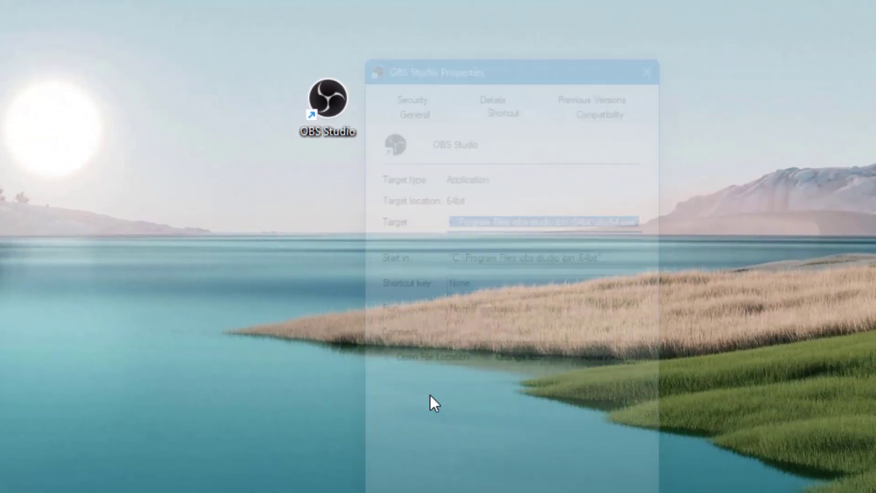
left_click(544, 378)
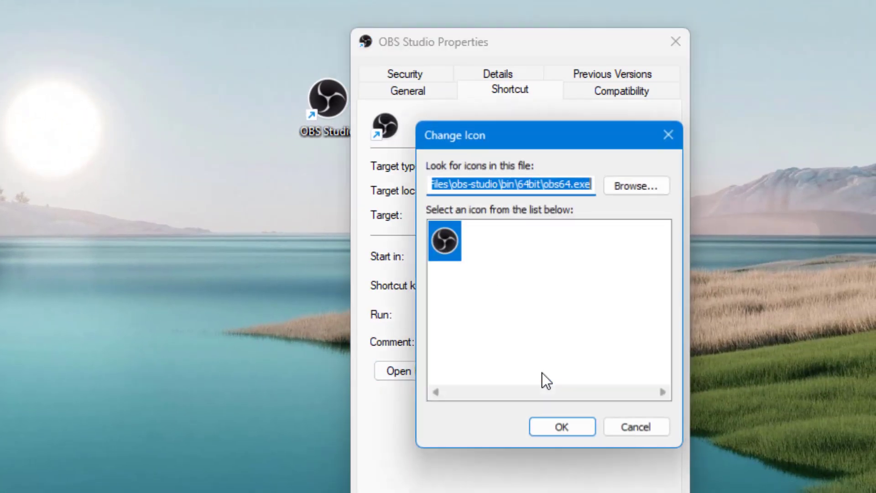
left_click(487, 242)
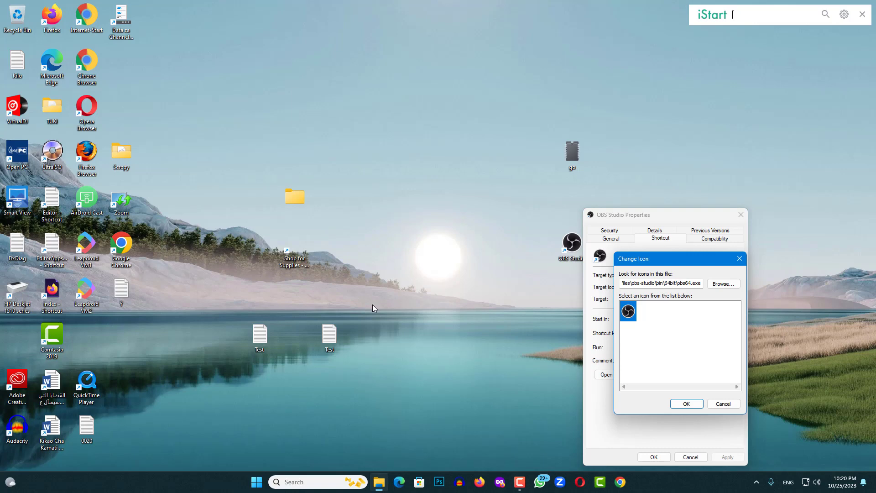
left_click(738, 258)
key("Escape")
- Open the icon selection for the unnamed yellow desktop folder from its customization properties
left_click_drag(301, 201, 468, 157)
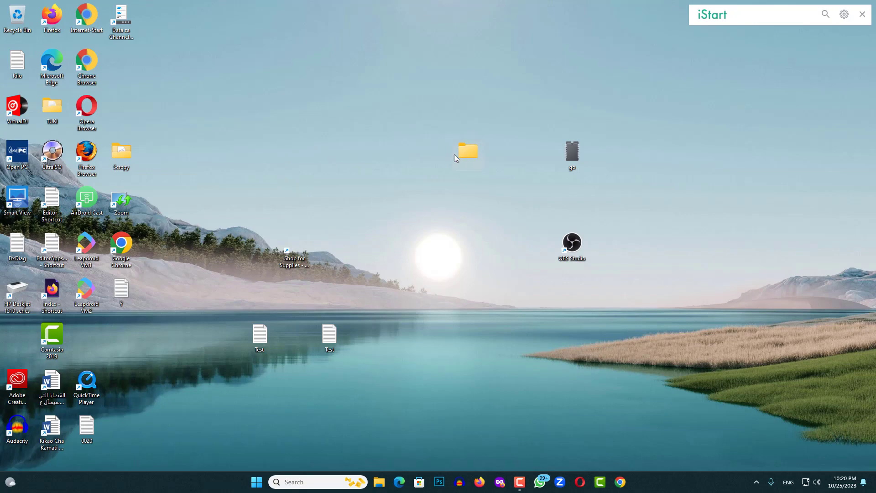
left_click_drag(300, 114, 290, 187)
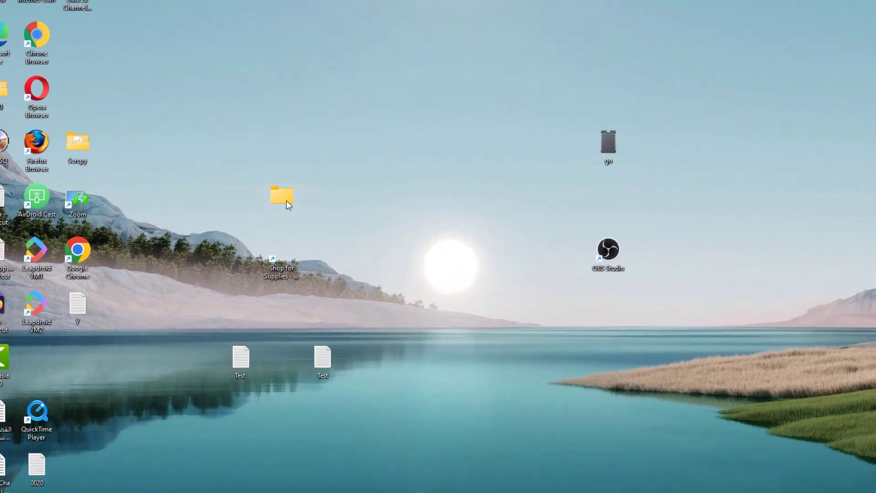
right_click(287, 201)
left_click(349, 323)
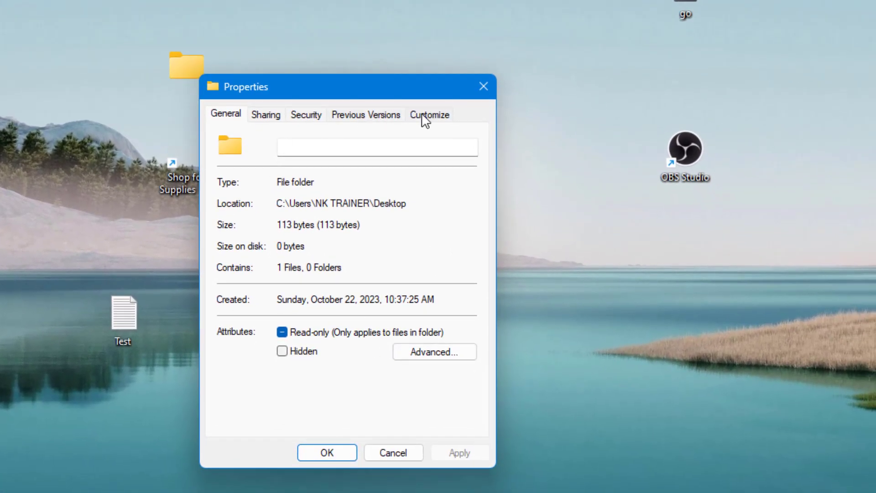
left_click(441, 155)
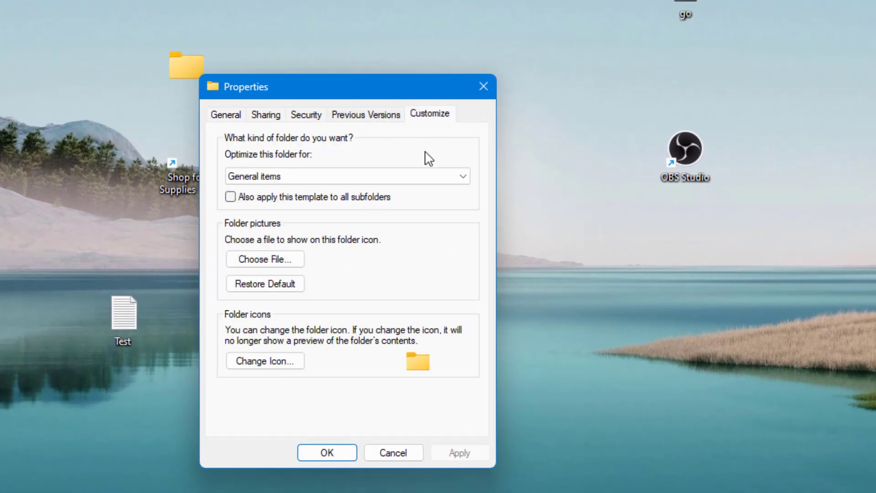
left_click(240, 365)
- Choose the blank icon beside the padlock from SHELL32.dll for the unnamed folder and apply it
scroll(365, 319, "down", 3)
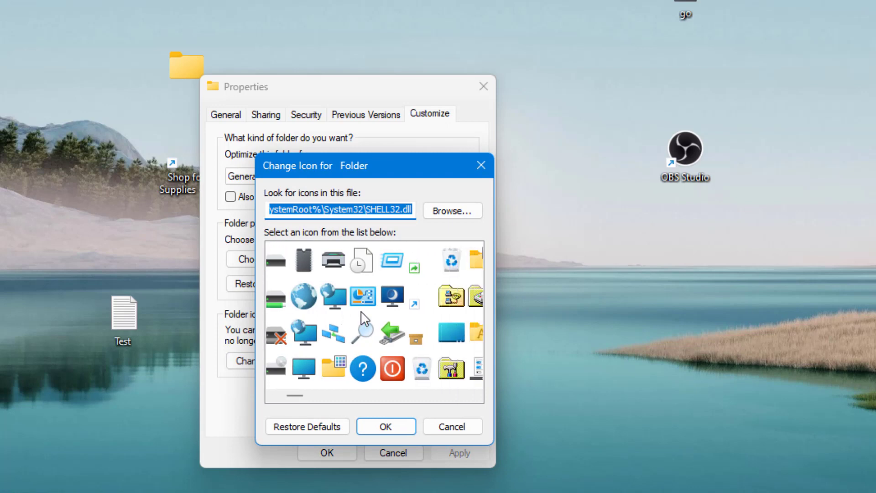
scroll(399, 325, "down", 1)
left_click(375, 356)
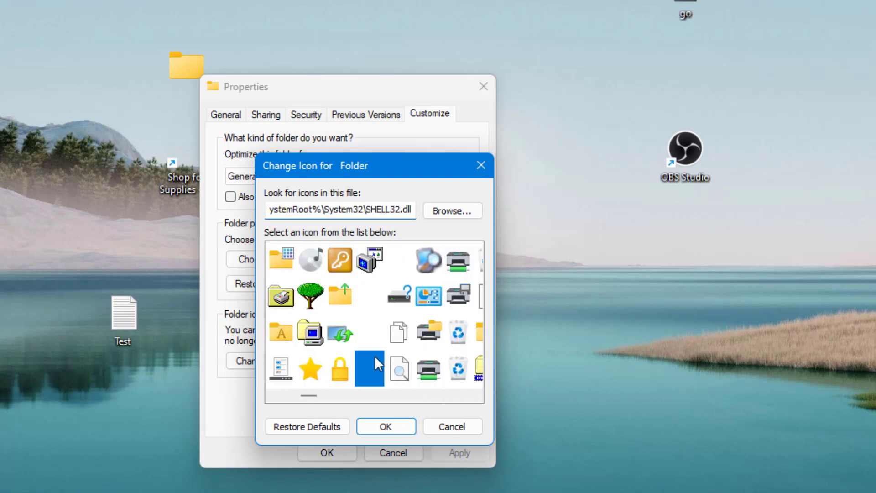
left_click(360, 318)
left_click(359, 303)
left_click(368, 331)
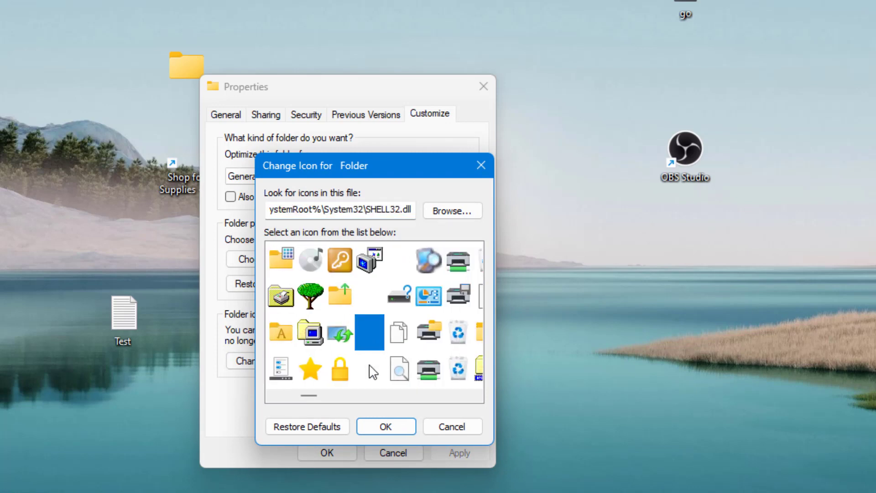
left_click(369, 357)
left_click(369, 318)
left_click(368, 292)
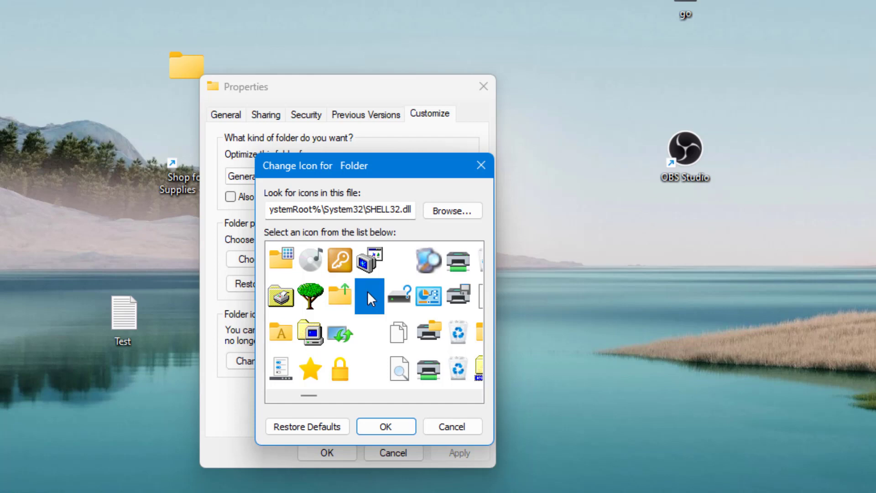
left_click(371, 357)
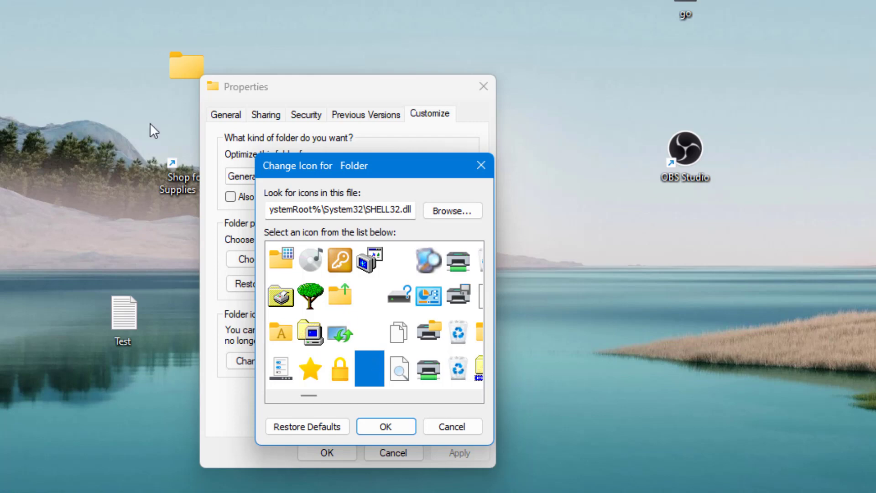
left_click(393, 432)
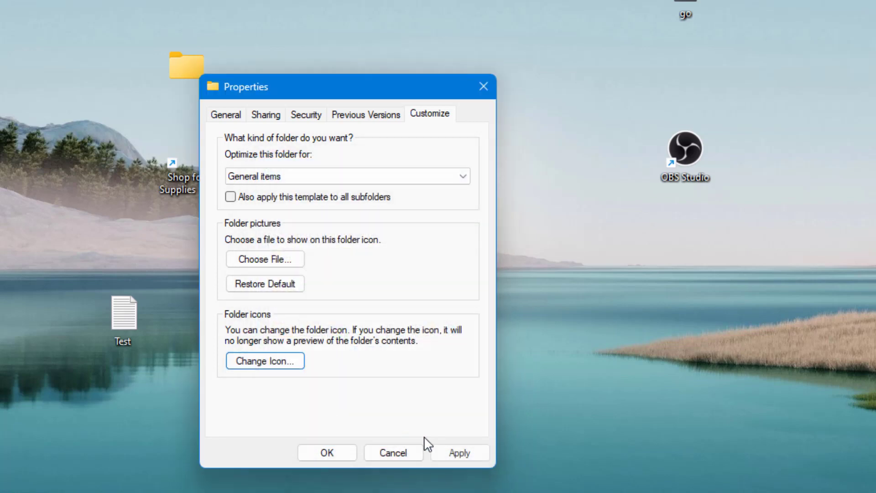
left_click(459, 452)
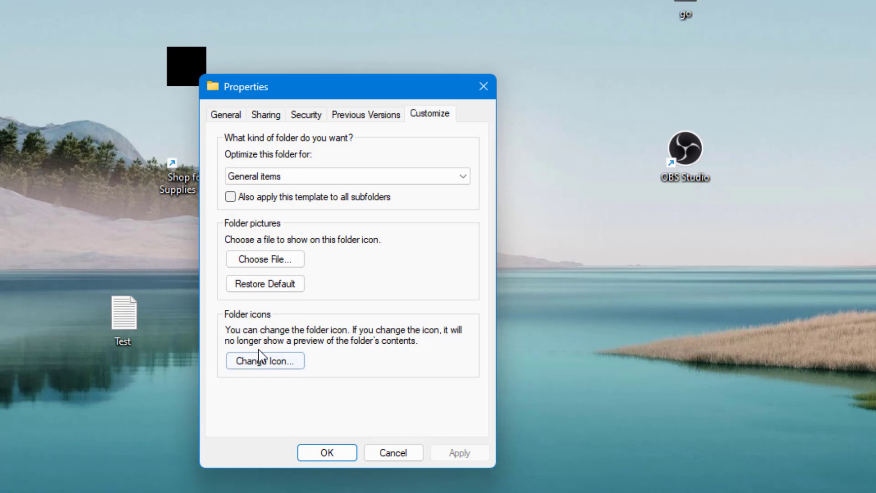
- Assign the blank icon in the third row of SHELL32.dll to the folder, close its properties and refresh the desktop
left_click(285, 364)
scroll(432, 340, "right", 3)
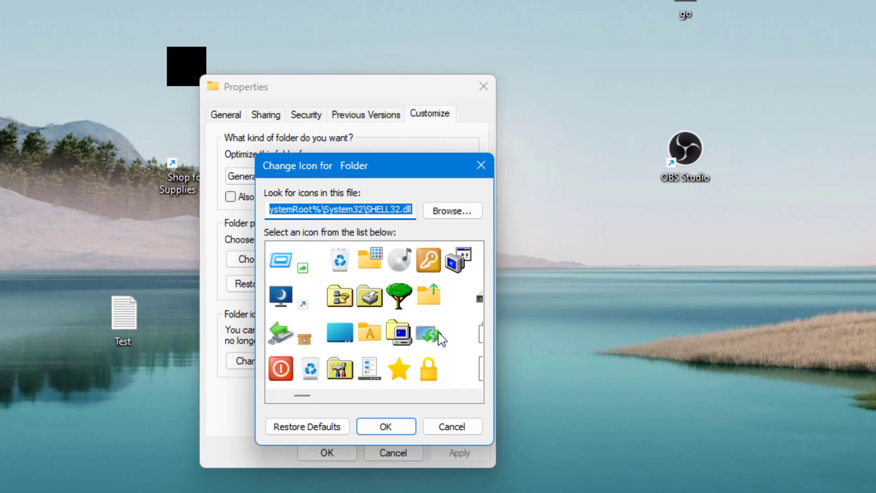
left_click(453, 338)
left_click(395, 428)
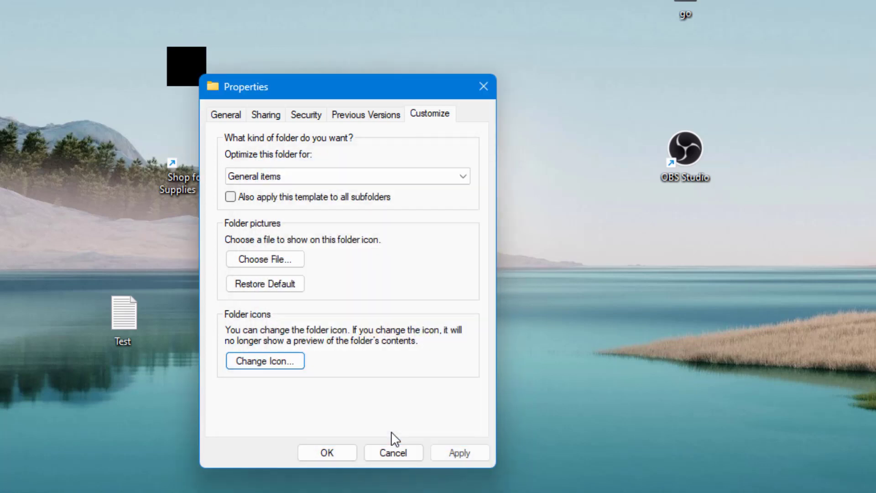
left_click(449, 452)
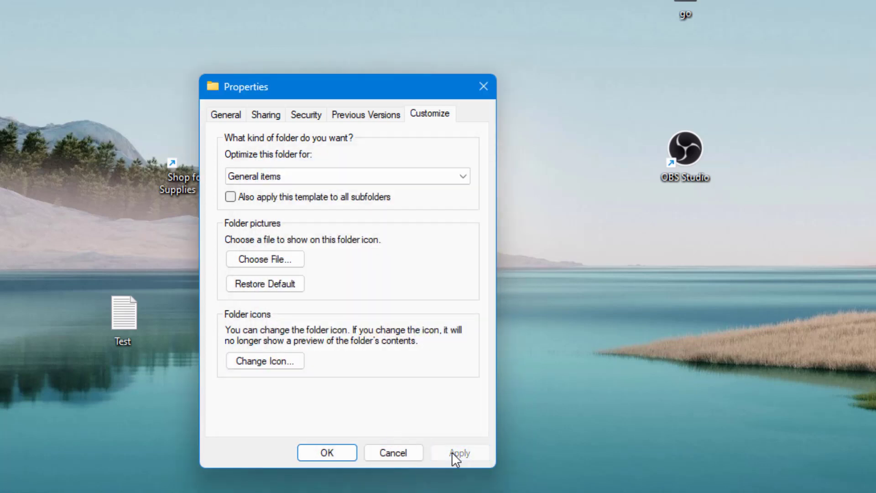
left_click(327, 453)
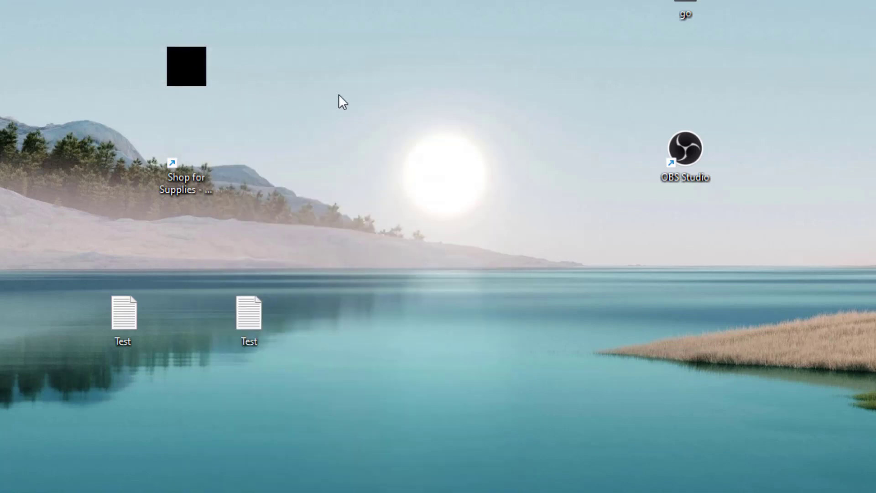
right_click(358, 98)
left_click(401, 191)
- Assign the blank icon in the second row of SHELL32.dll to the black-square folder, apply it and refresh the desktop
right_click(199, 68)
left_click(283, 254)
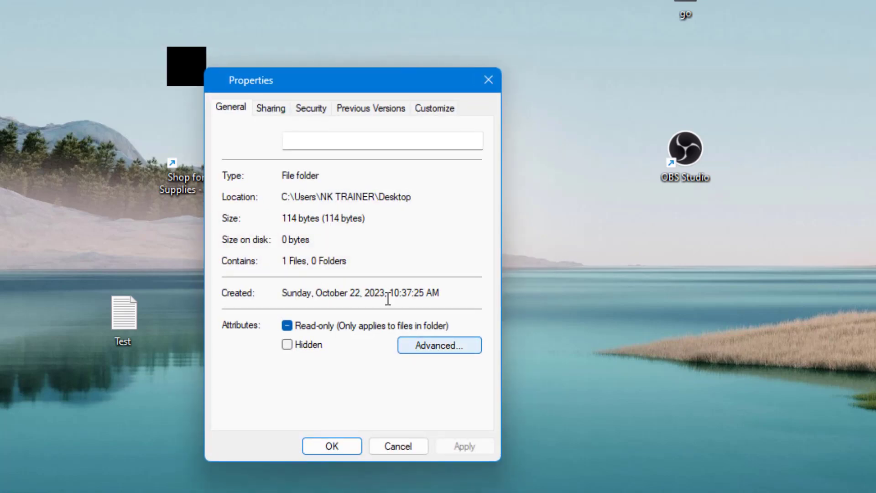
left_click(429, 110)
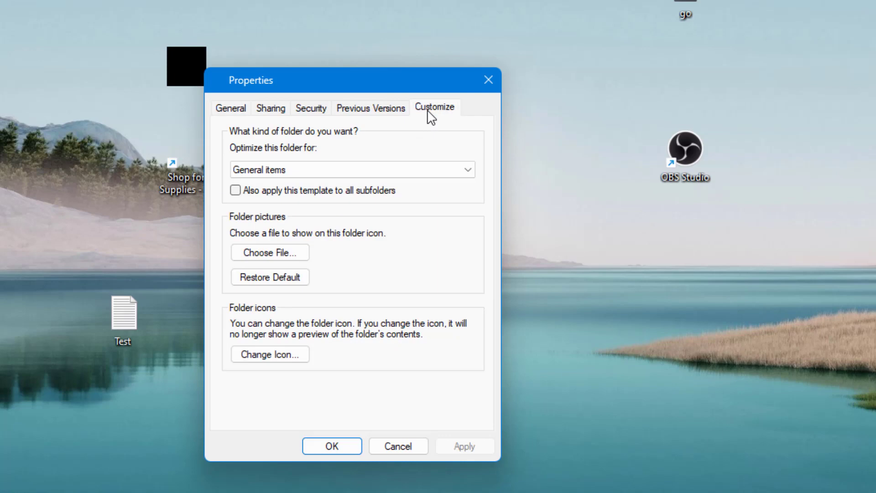
left_click(264, 354)
scroll(419, 342, "down", 3)
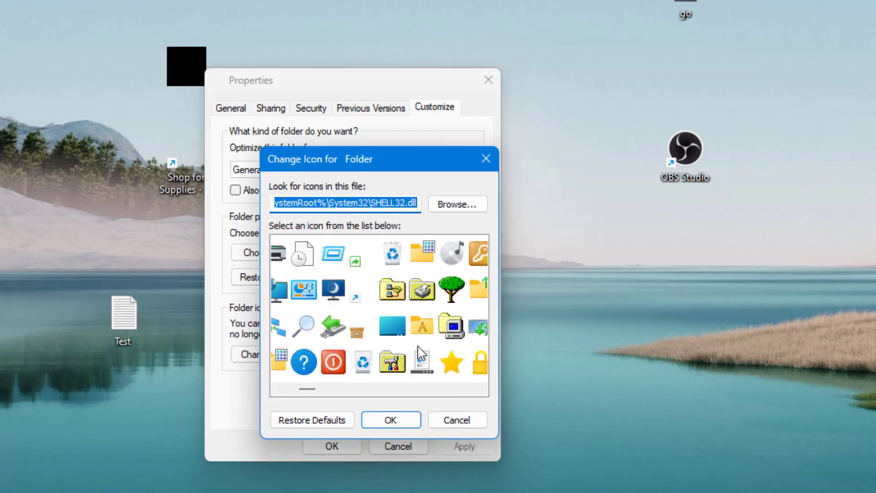
scroll(418, 352, "down", 1)
left_click(468, 291)
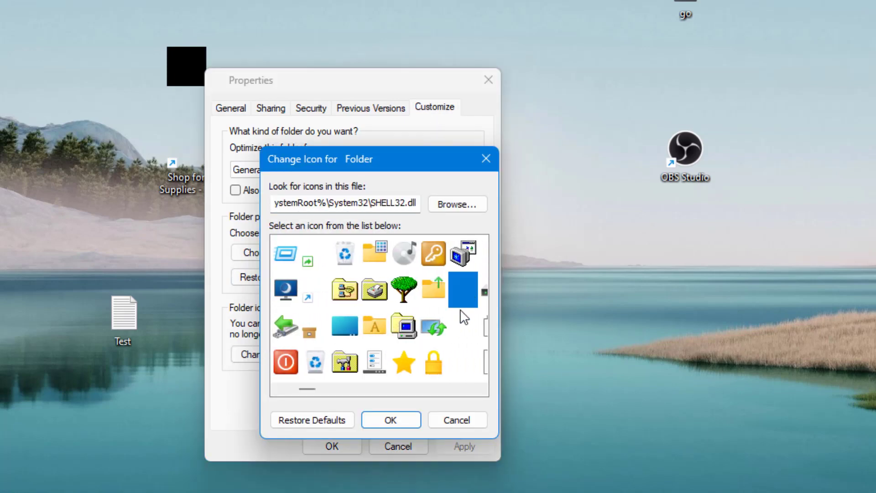
left_click(390, 420)
left_click(453, 445)
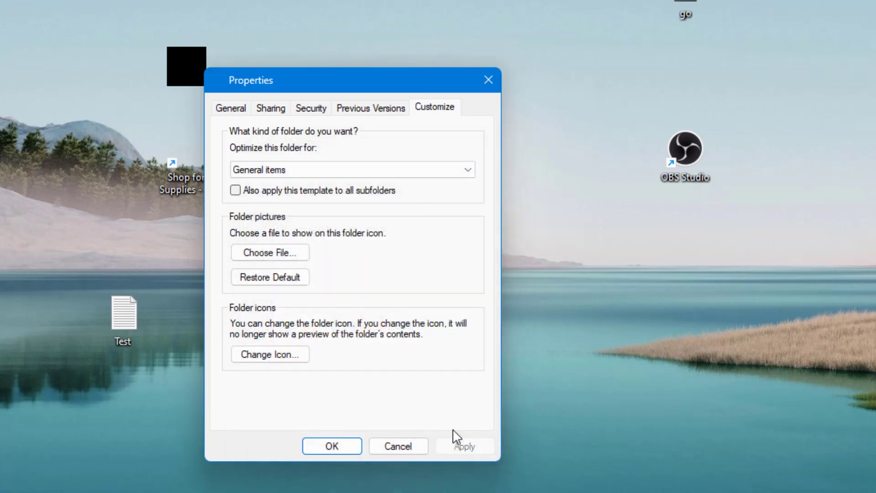
left_click(329, 447)
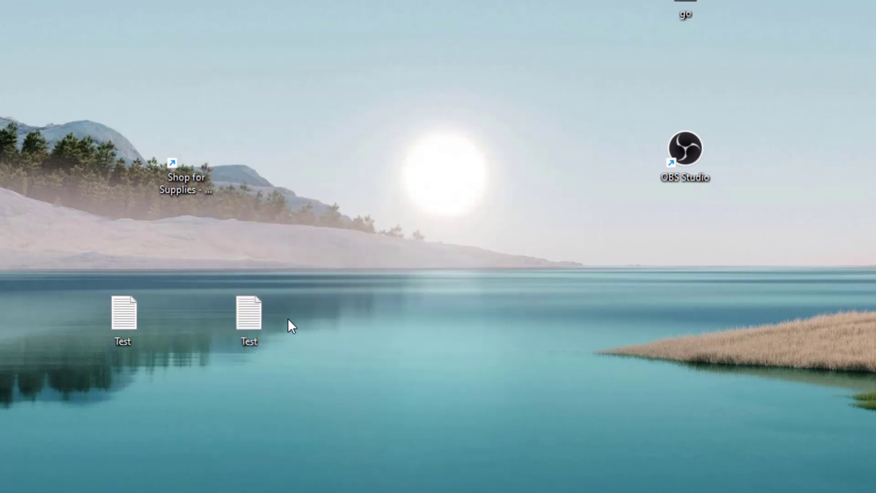
right_click(280, 48)
left_click(317, 150)
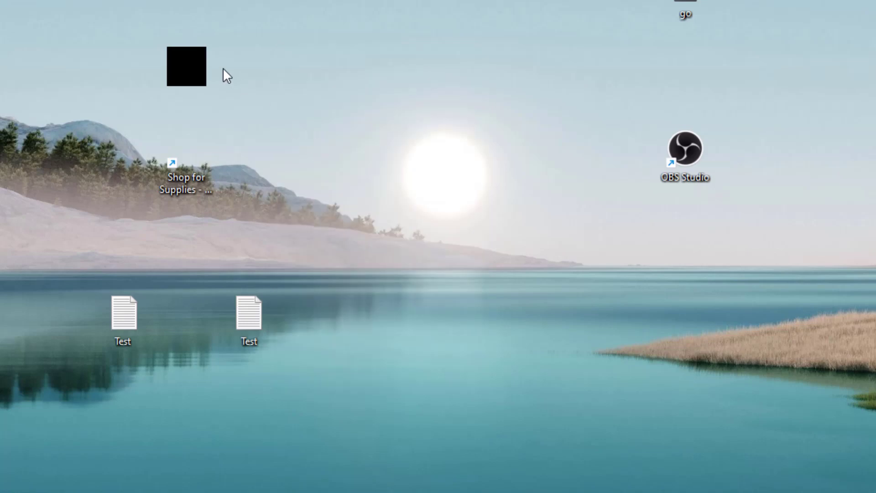
- Move the black-square folder away from Shop for Supplies and place the HP Deskjet 1510 series shortcut above that item
left_click_drag(184, 66, 296, 77)
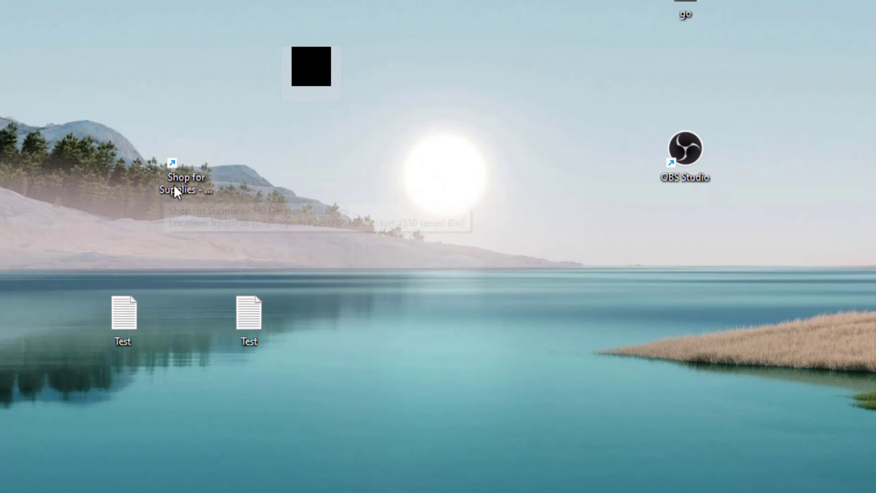
mouse_move(175, 185)
left_mouse_down()
mouse_move(226, 184)
mouse_move(185, 182)
left_mouse_up()
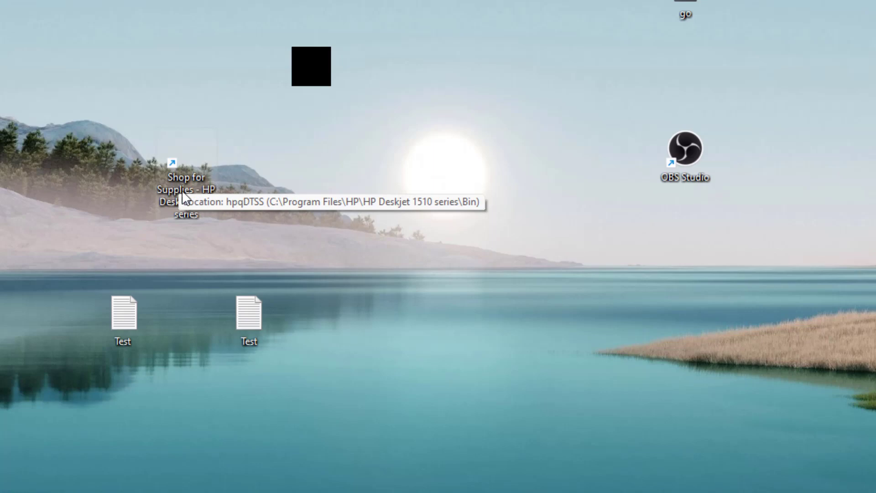
left_click_drag(0, 196, 105, 59)
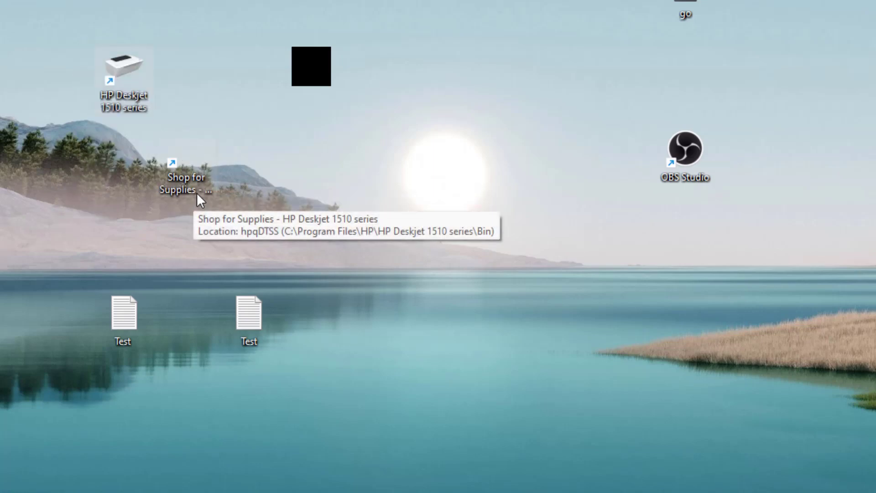
- Inspect the icons offered for the HP Deskjet 1510 series shortcut and close its properties without changing the icon
right_click(119, 71)
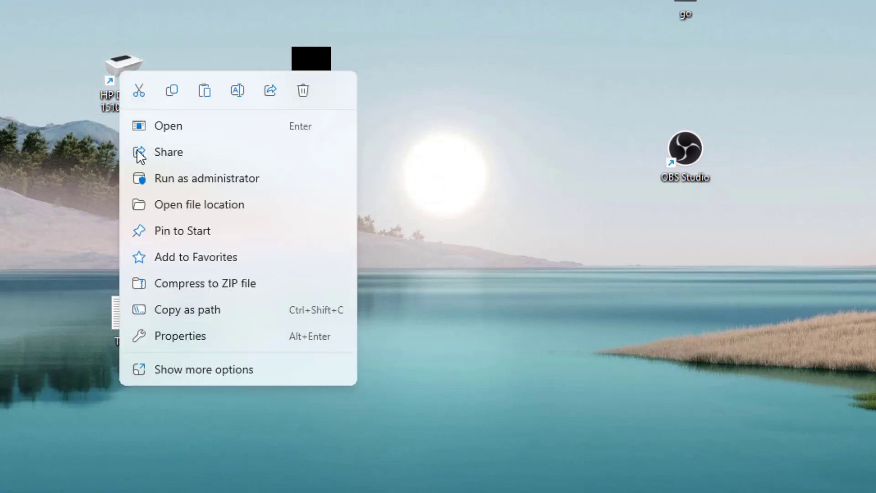
left_click(204, 336)
left_click(287, 371)
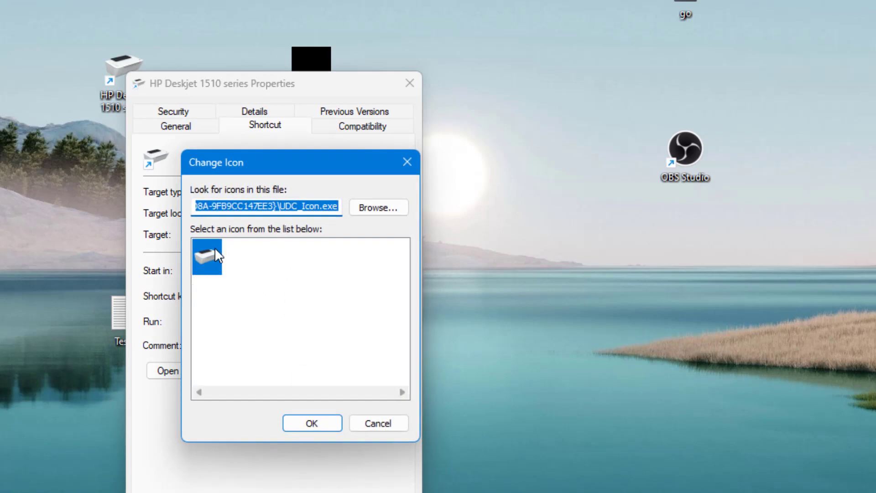
left_click(246, 259)
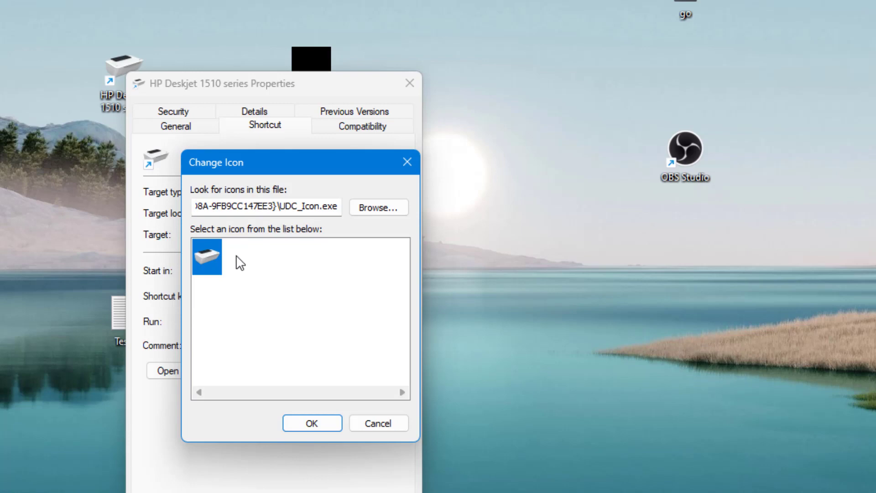
left_click(407, 161)
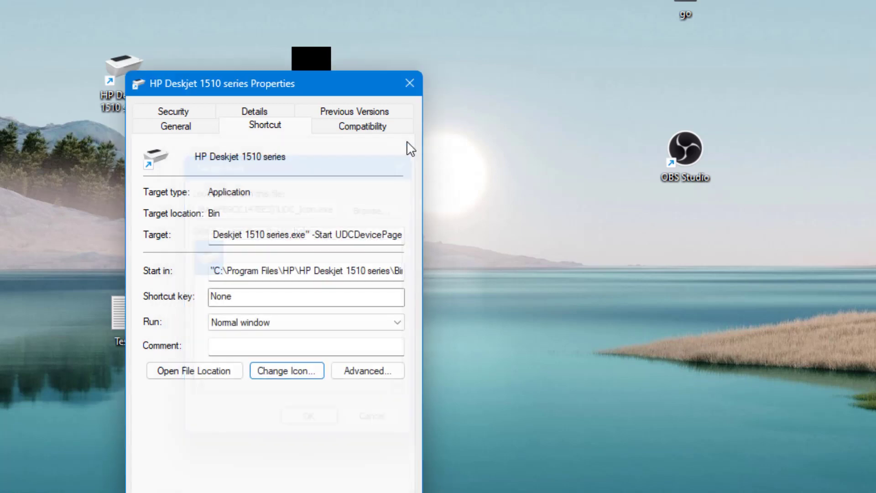
left_click(409, 85)
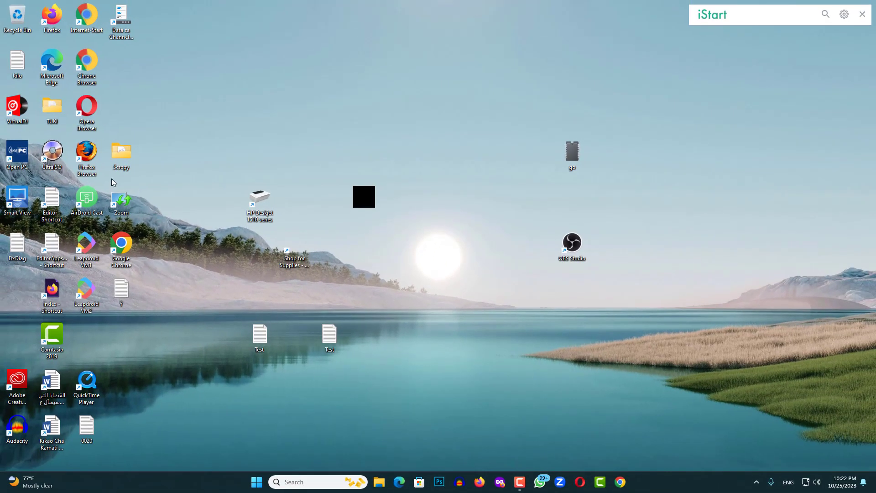
- Open the icon selection for the Scrcpy folder and look through the icons offered by SHELL32.dll
right_click(123, 158)
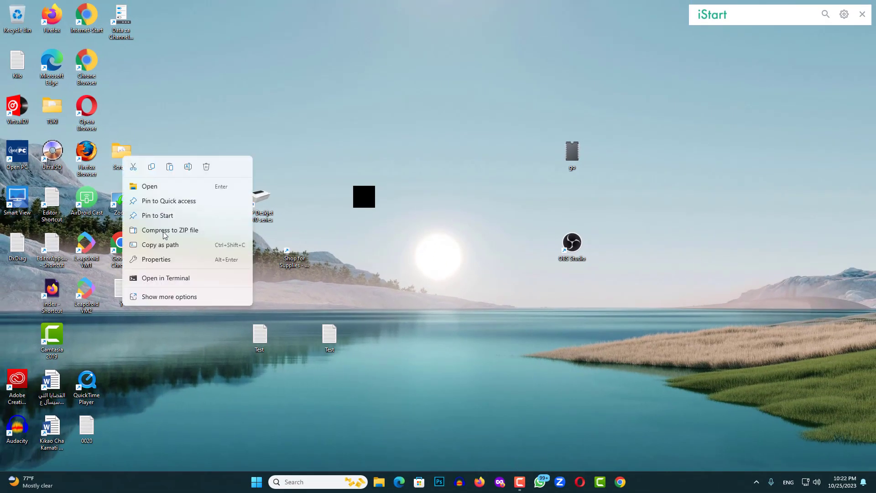
left_click(171, 260)
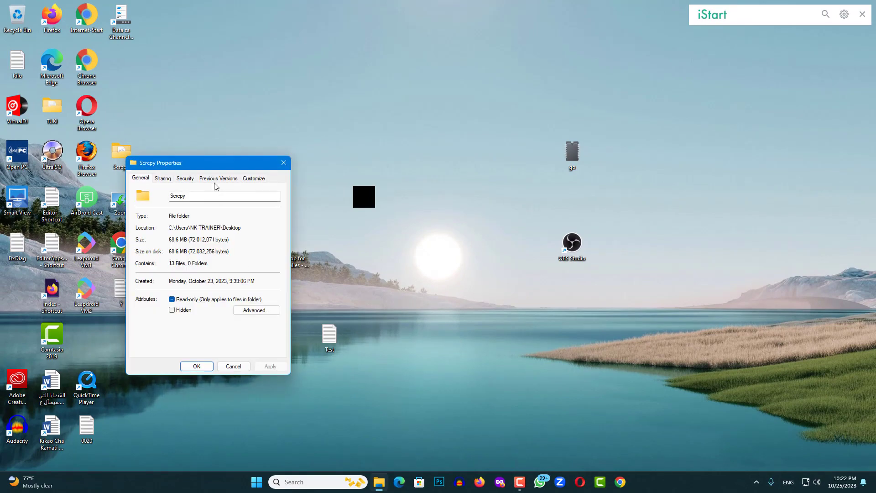
left_click(254, 179)
left_click(158, 316)
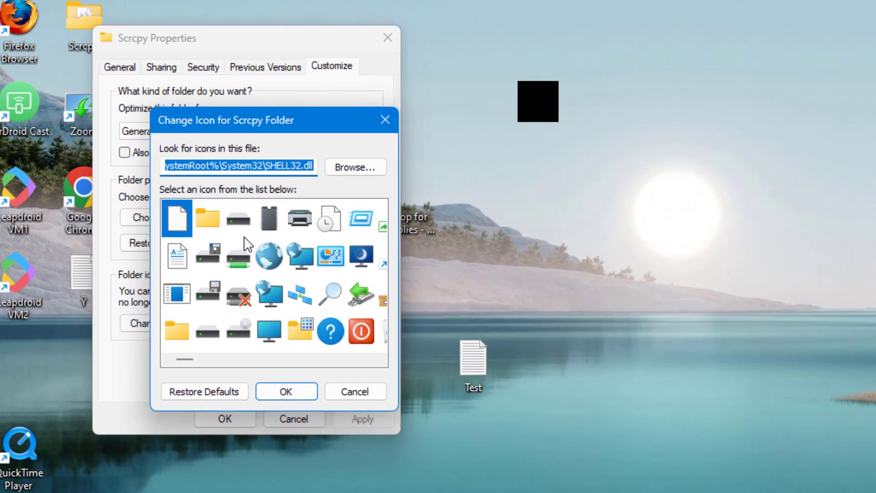
scroll(246, 244, "down", 10)
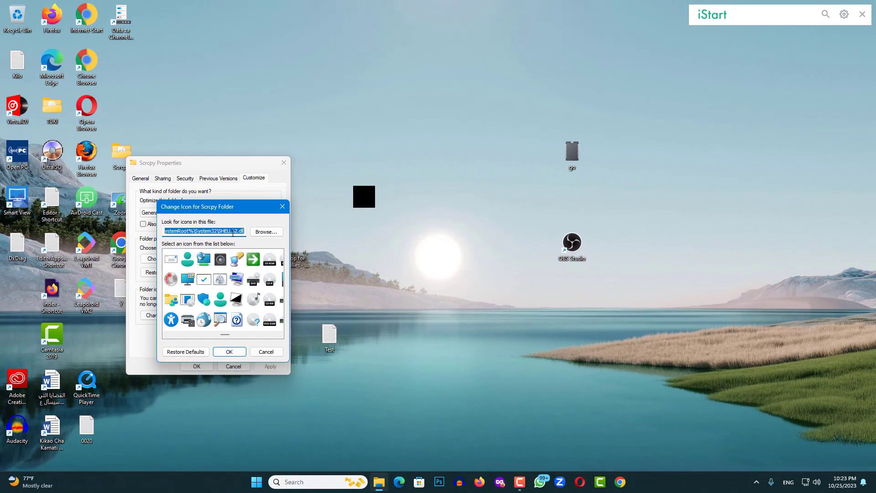
- Open File Explorer, try to open the pasted path %SystemRoot%\System32\SHELL32.dll and dismiss the app choice
key("super")
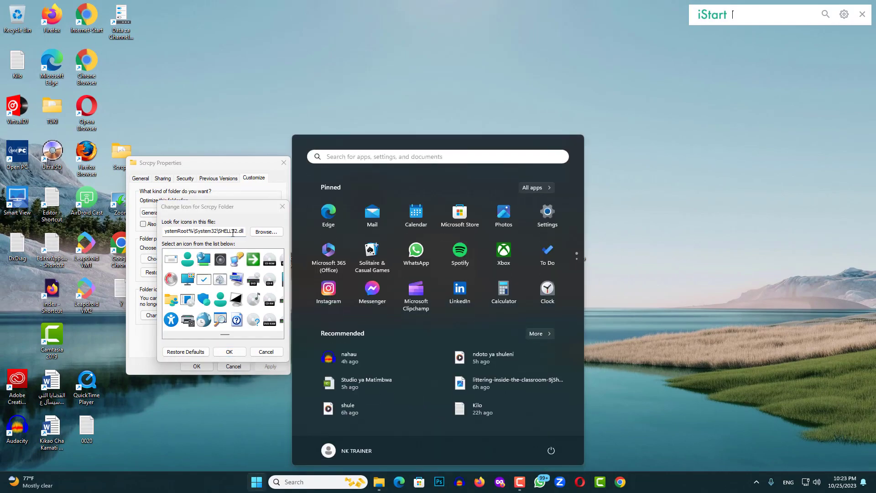
key("super+e")
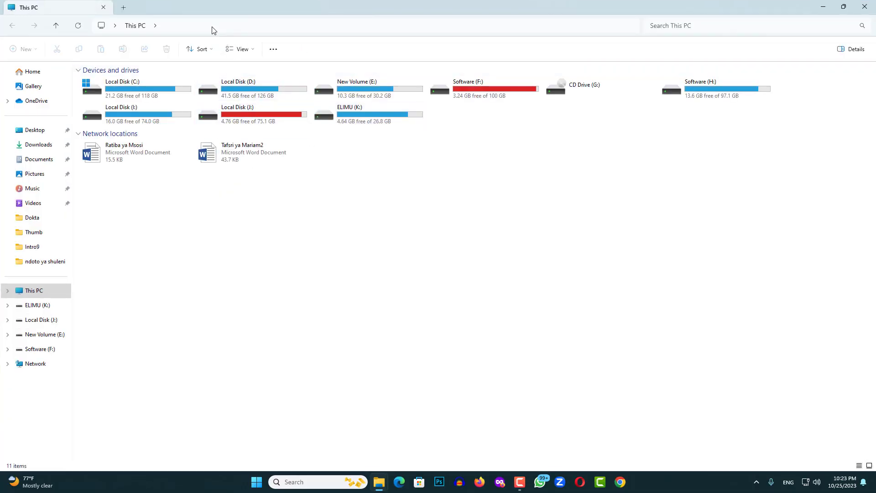
left_click(211, 27)
key("ctrl+v")
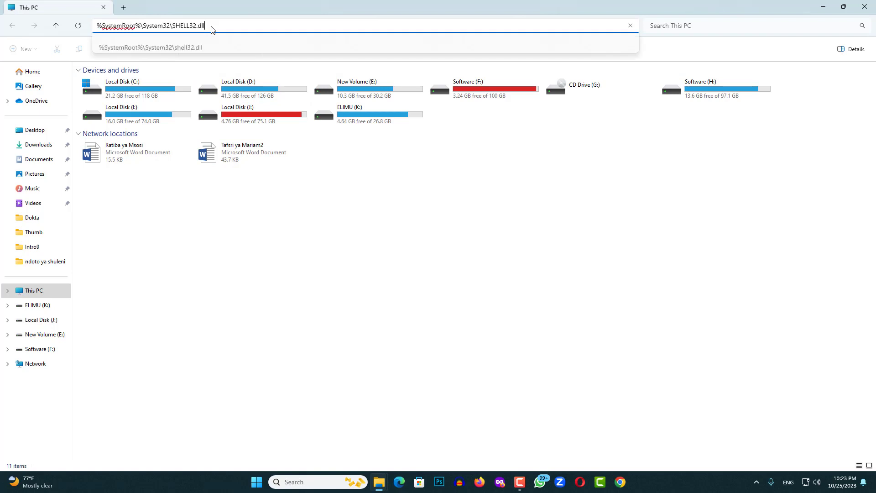
key("Return")
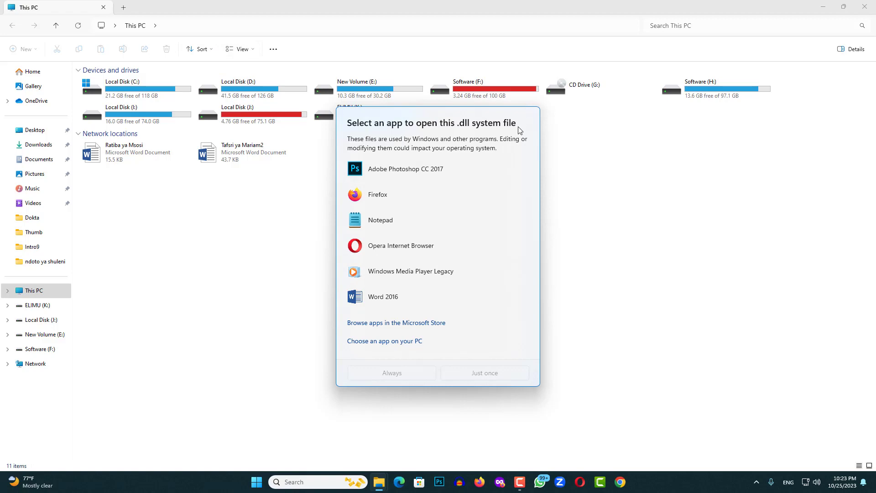
left_click(636, 253)
- Paste the SHELL32.dll path as the location again, shorten it to %SystemRoot%\System32\ and open that folder
left_click(187, 25)
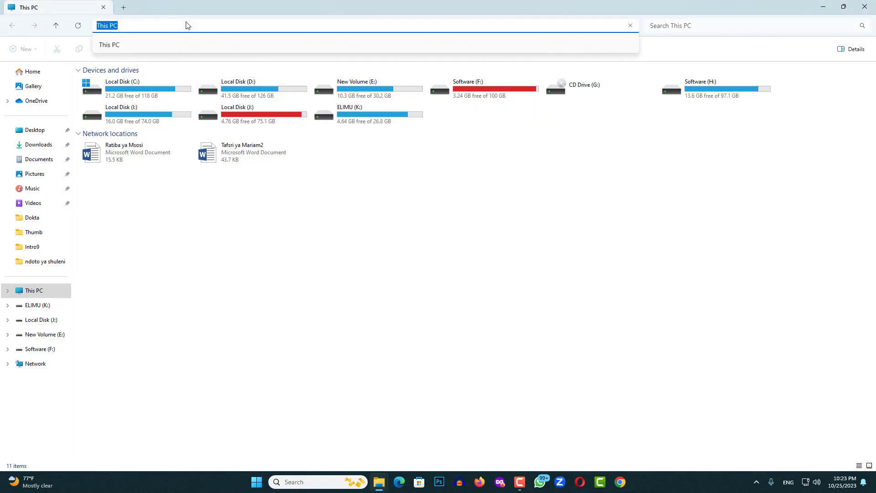
key("ctrl+v")
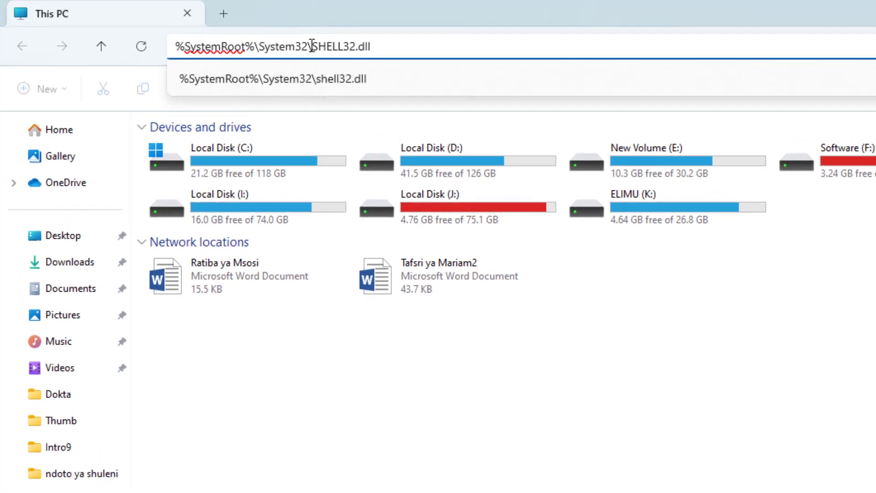
left_click_drag(311, 45, 386, 47)
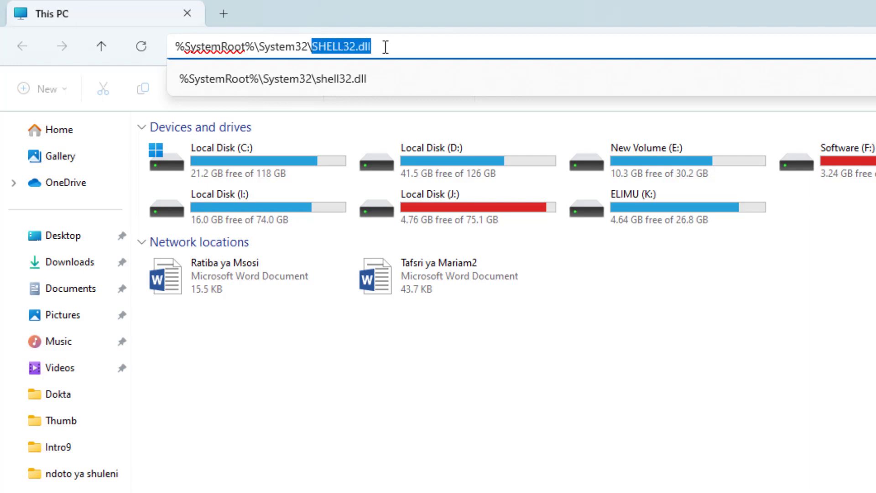
key("BackSpace")
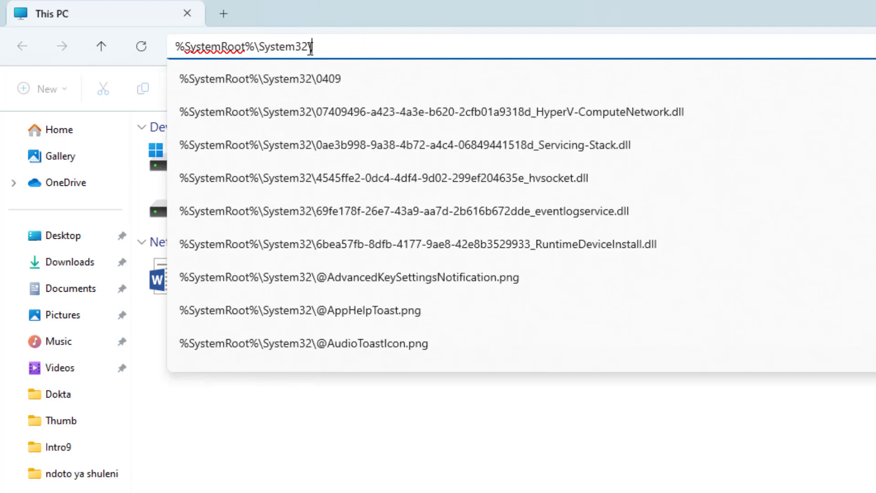
key("Return")
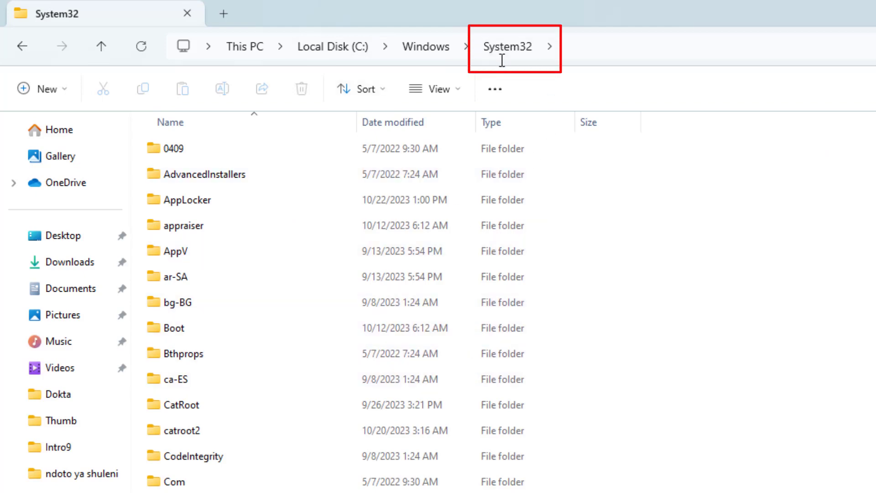
- Find shell32.dll in the System32 folder and copy the file
scroll(450, 352, "down", 20)
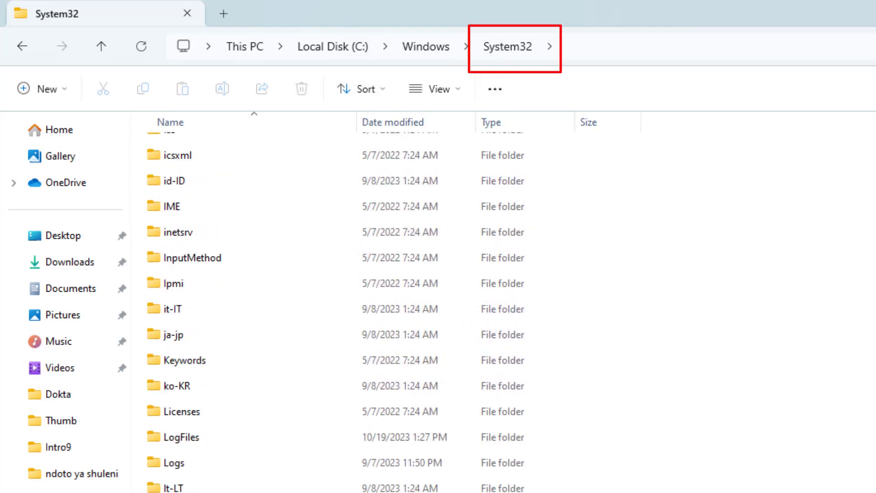
scroll(450, 352, "down", 20)
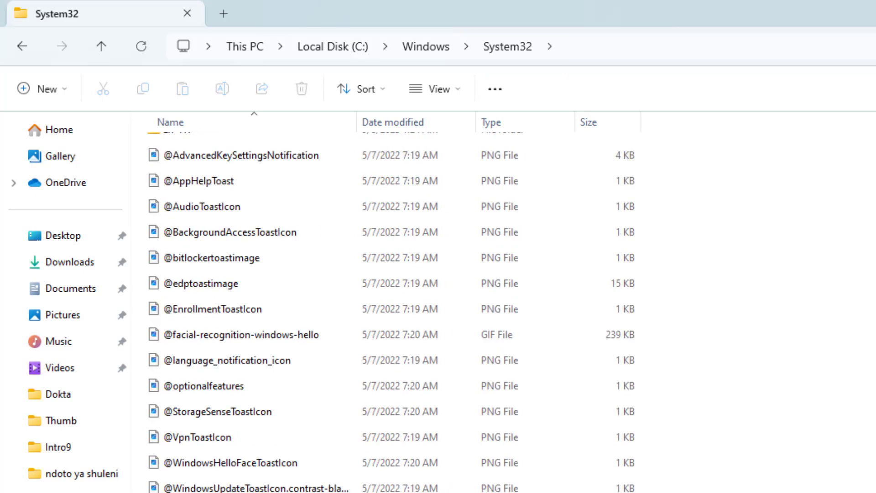
scroll(450, 352, "up", 2)
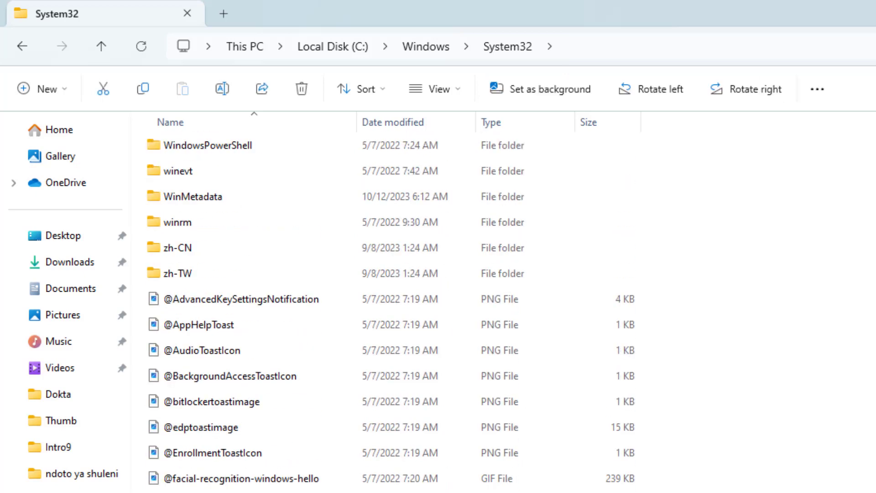
type("sh")
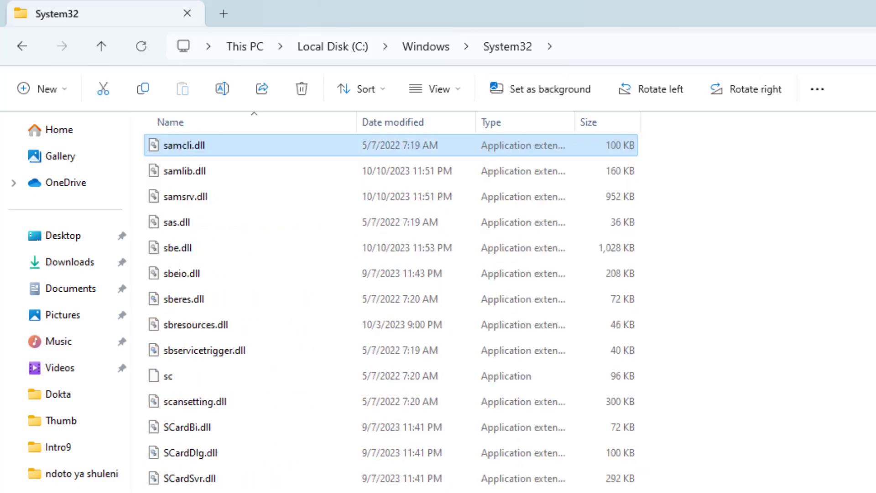
type("hs")
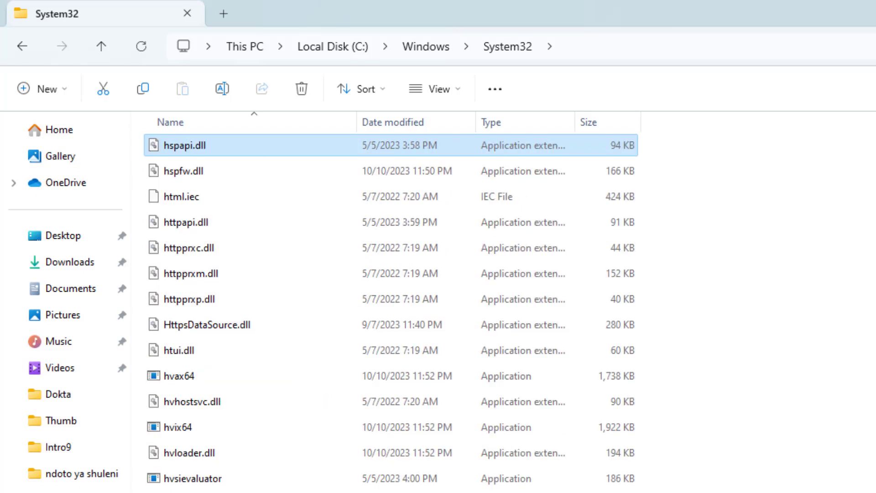
type("sh")
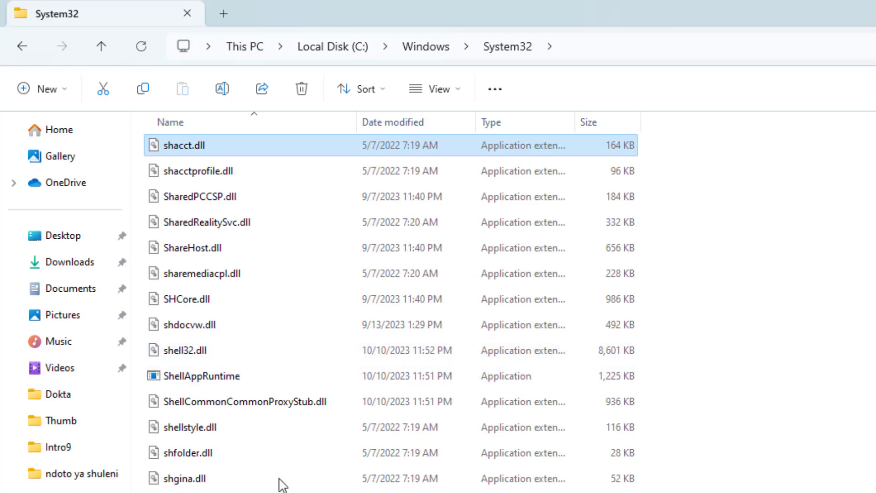
left_click(188, 353)
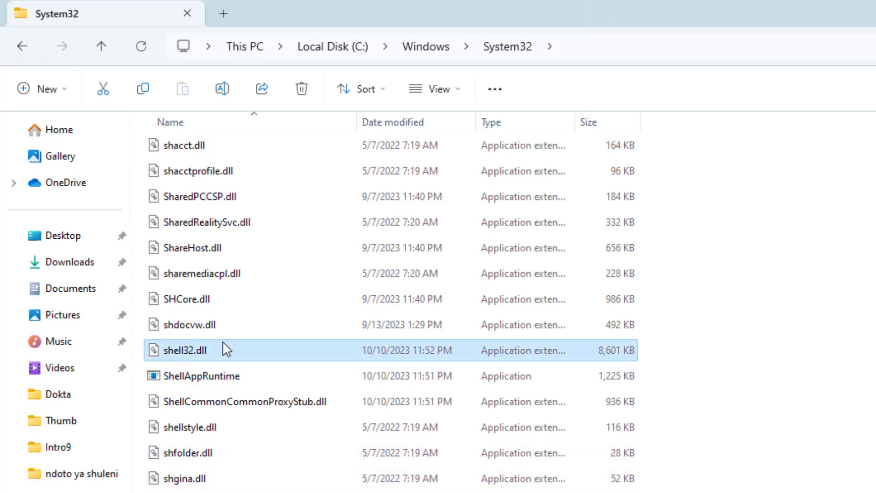
mouse_move(182, 347)
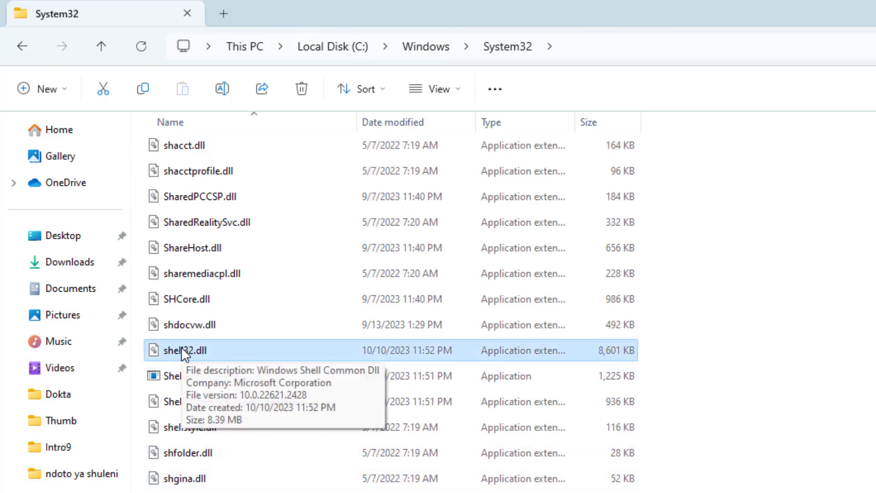
key("ctrl+c")
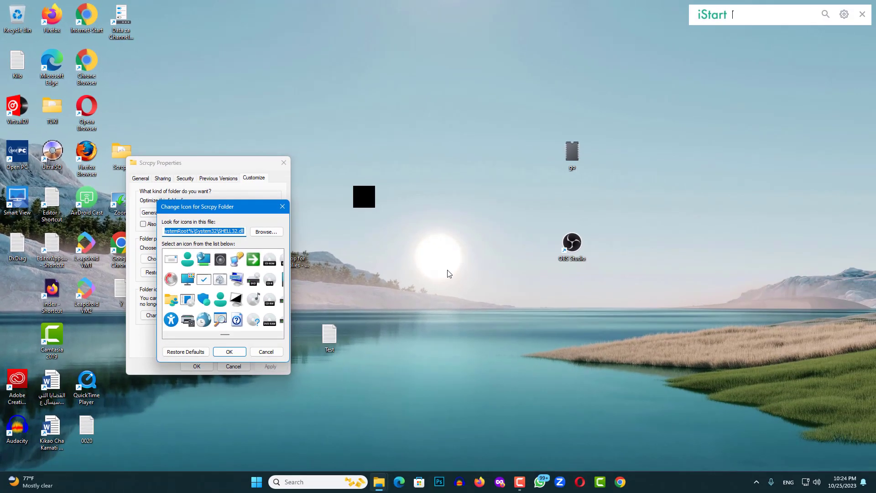
- Paste the shell32.dll copy onto the desktop and move it to a free spot near the desktop's upper edge
left_click(479, 93)
key("ctrl+v")
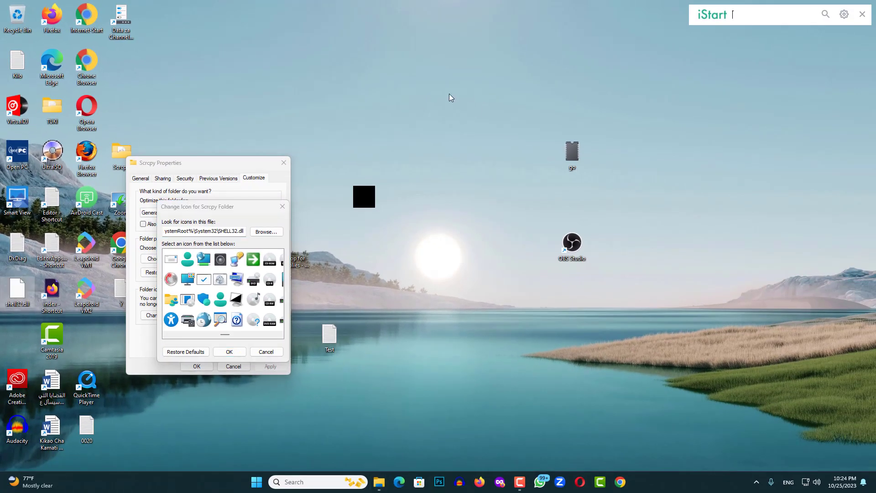
left_click_drag(14, 302, 434, 21)
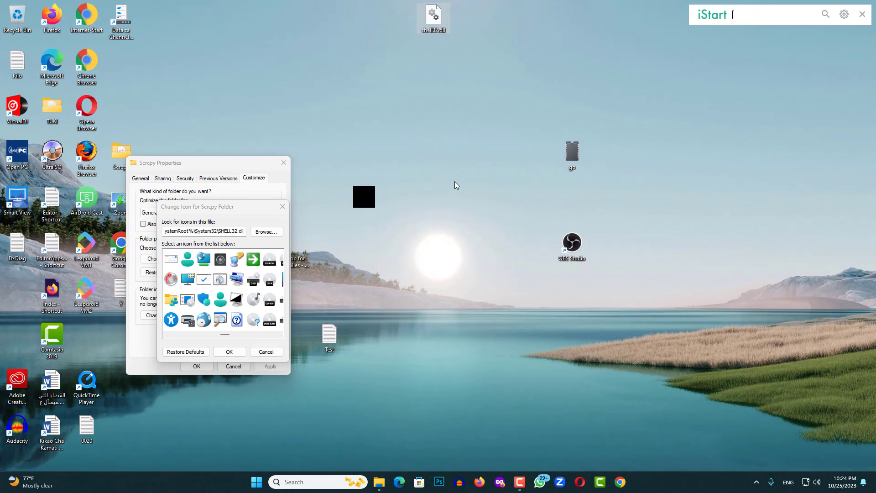
- Close the Scrcpy folder's icon selection and properties without changing its icon
left_click(221, 260)
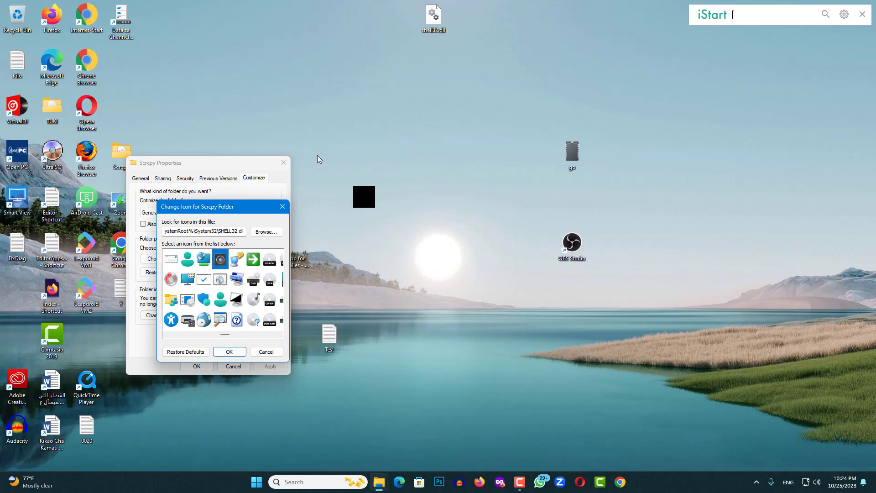
left_click(284, 205)
left_click(286, 160)
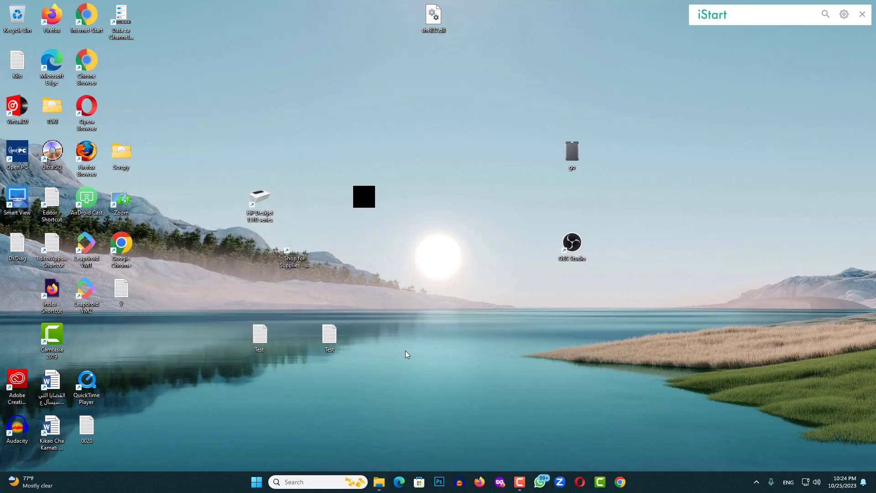
- Move the Google Chrome shortcut above the black-square folder and open the icon selection in its properties
left_click_drag(121, 244, 354, 101)
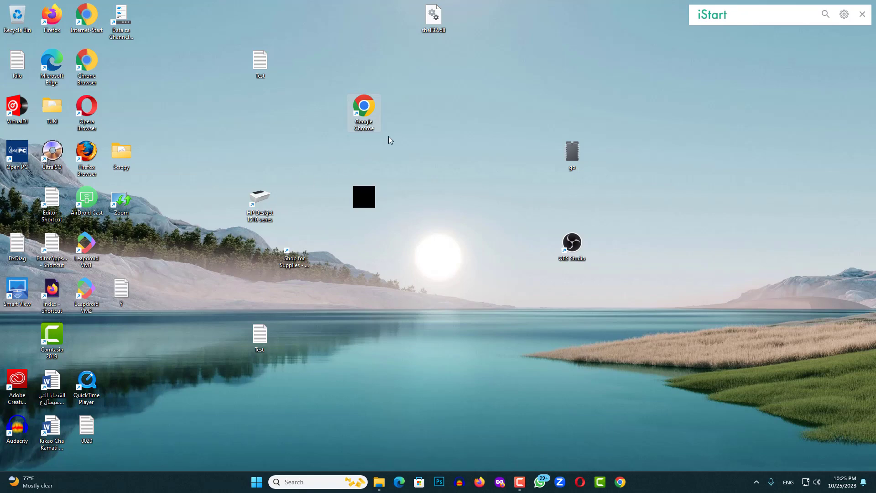
right_click(364, 114)
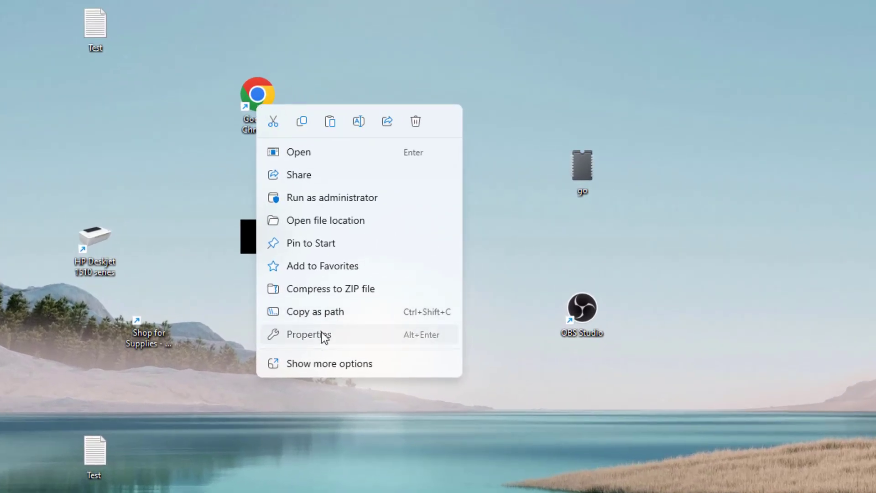
left_click(377, 285)
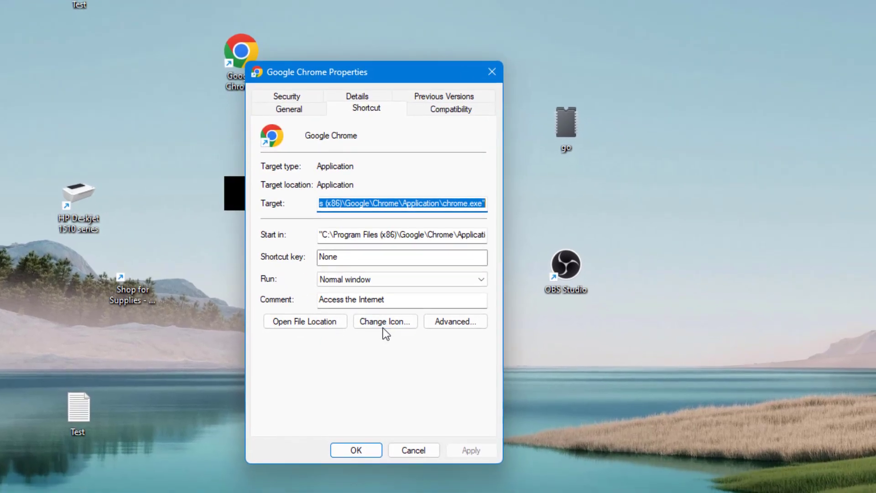
left_click(393, 347)
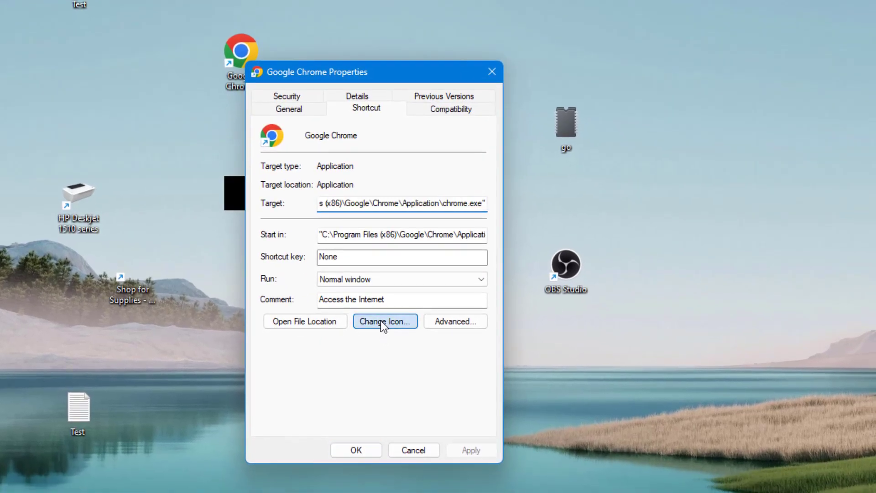
- Inspect the blank and grid-style icons that chrome.exe offers for the Google Chrome shortcut
left_click(315, 251)
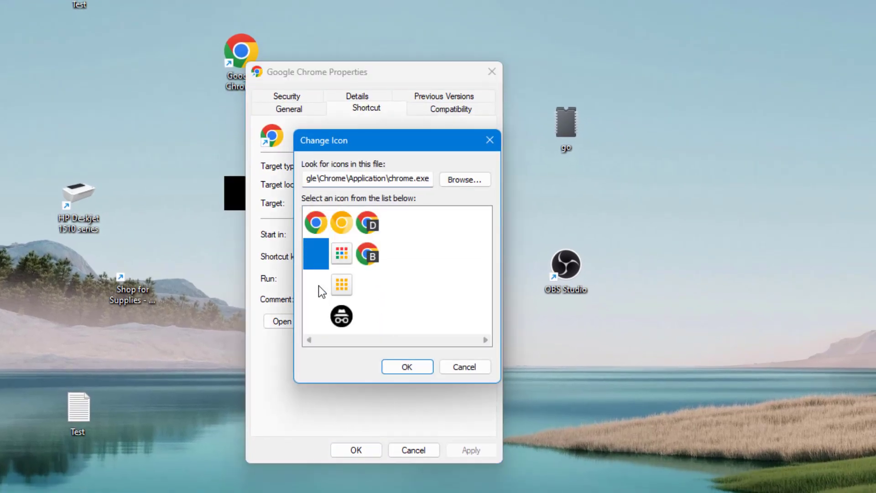
left_click(318, 286)
left_click(321, 311)
left_click(342, 284)
left_click(342, 253)
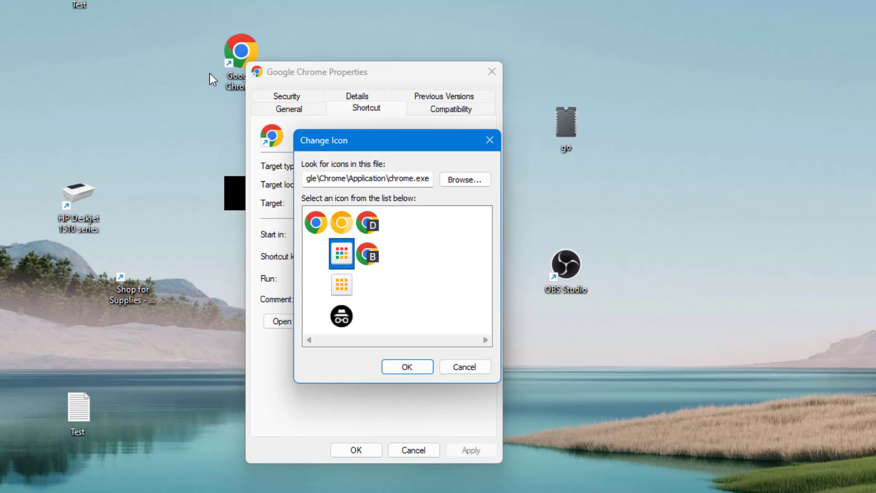
- Choose the desktop copy of shell32.dll as the icon source for the Google Chrome shortcut
left_click(466, 181)
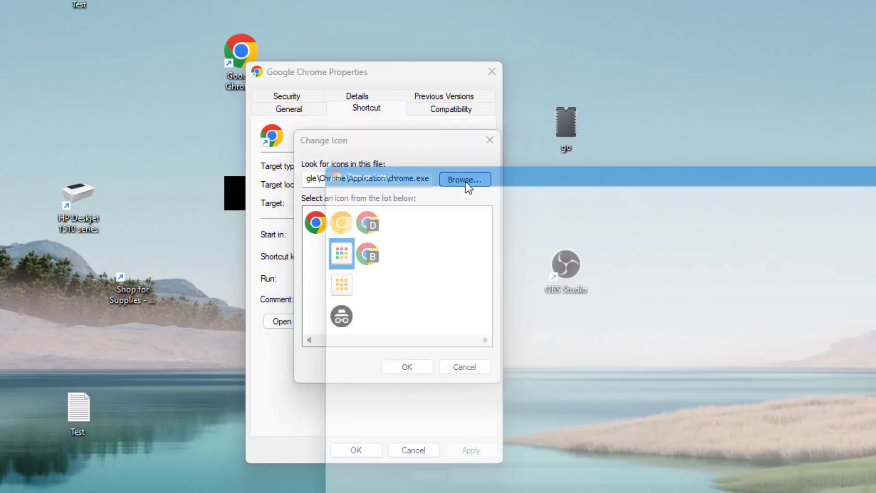
left_click(360, 345)
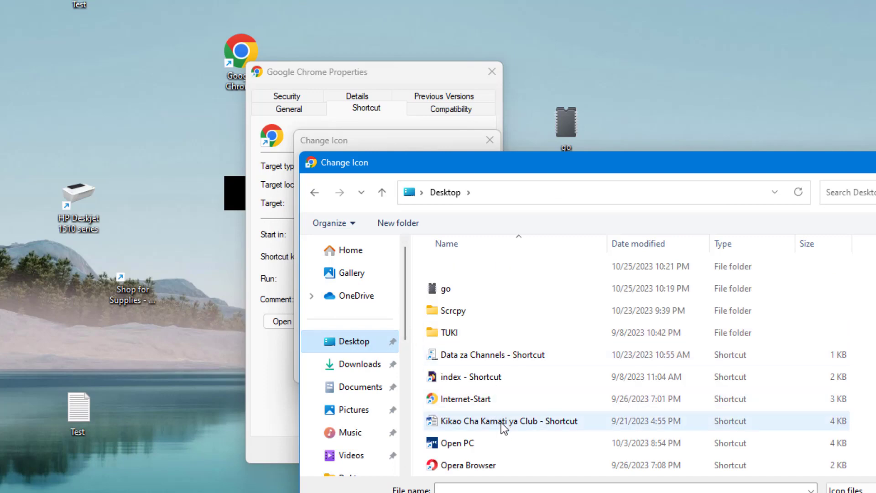
scroll(502, 432, "down", 2)
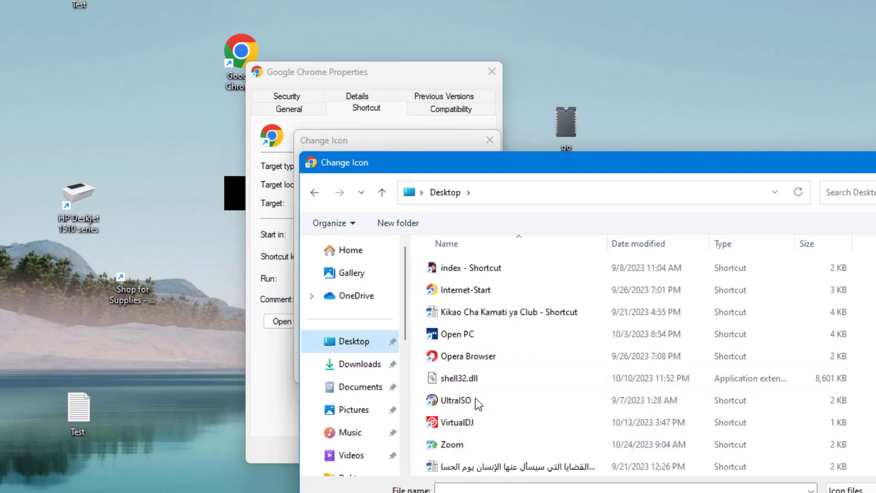
left_click(472, 383)
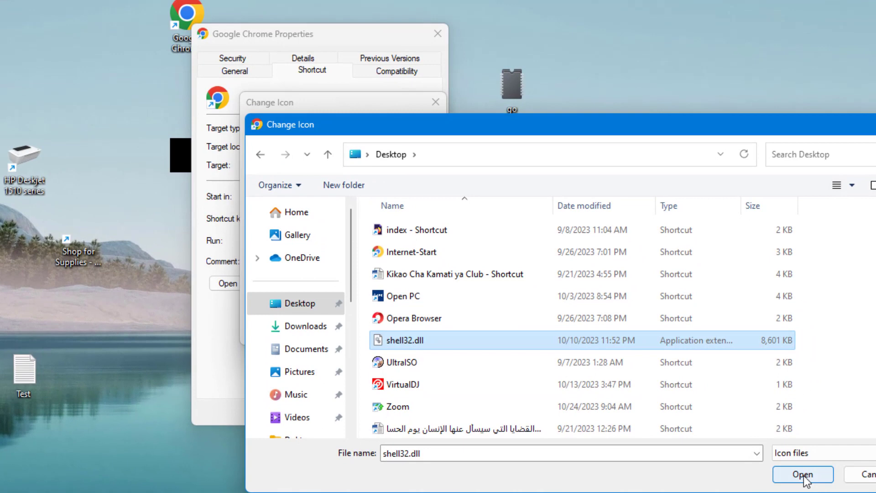
left_click(804, 479)
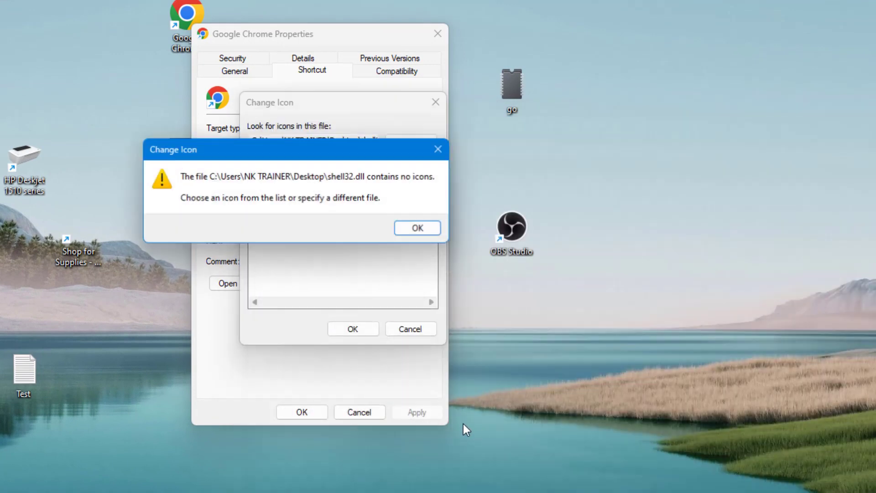
left_click(424, 228)
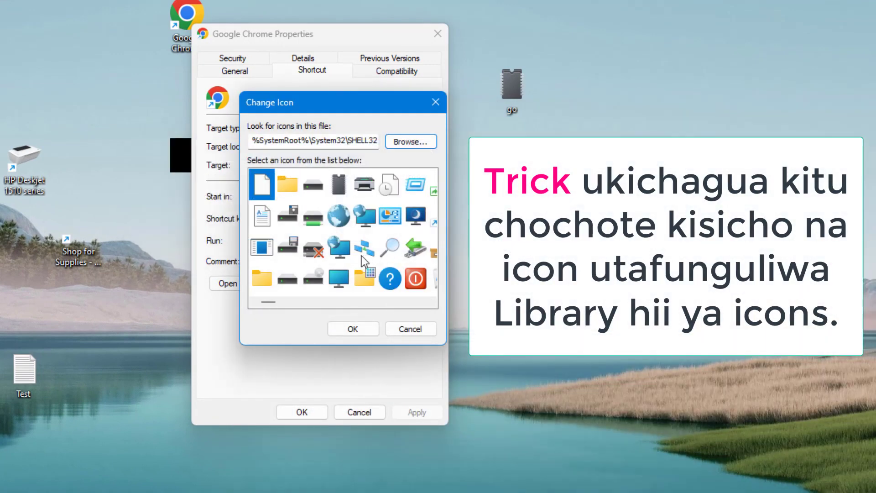
- Give the Google Chrome shortcut the globe-and-monitor icon from the SHELL32 library and authorize the change as administrator
scroll(320, 205, "down", 3)
scroll(318, 220, "up", 5)
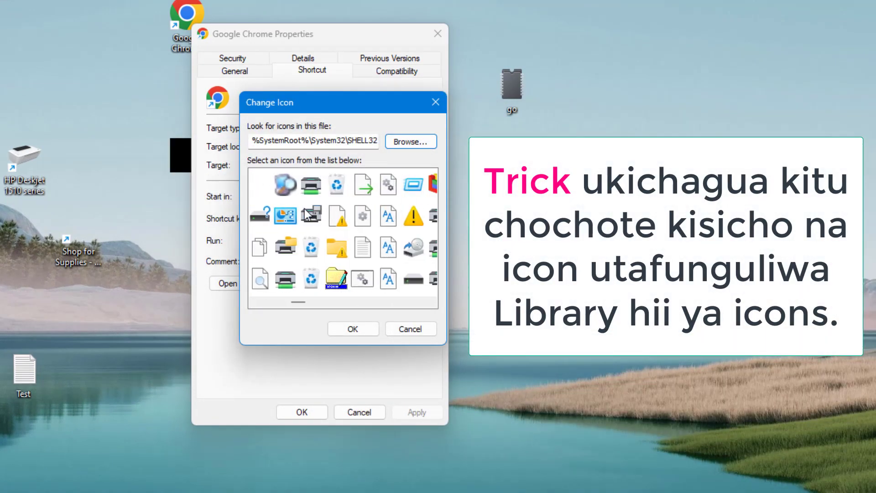
scroll(311, 232, "down", 2)
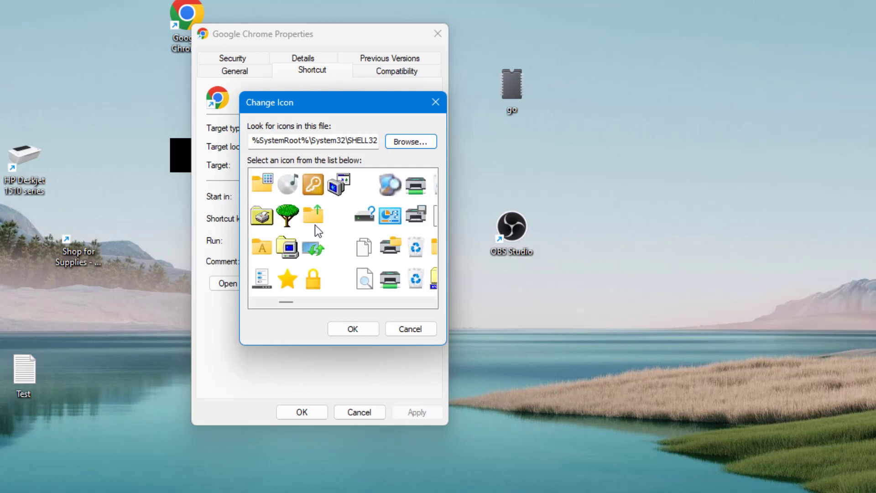
scroll(316, 218, "down", 3)
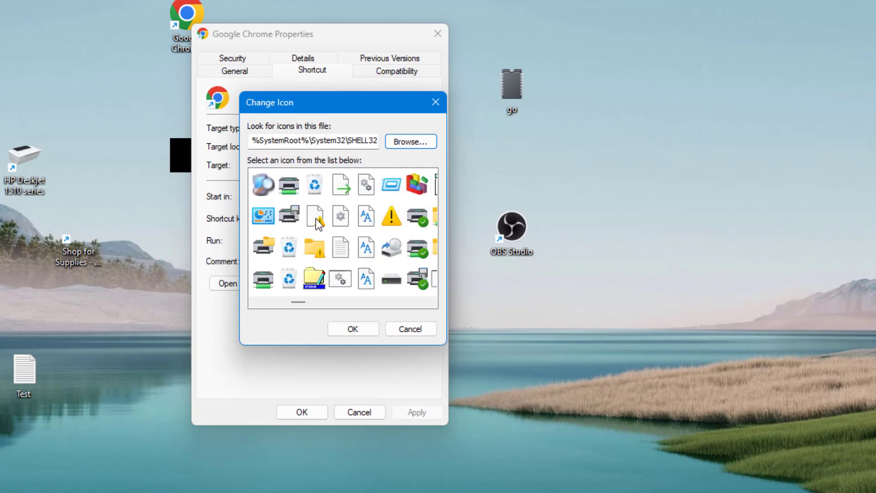
scroll(316, 219, "up", 5)
scroll(336, 231, "down", 4)
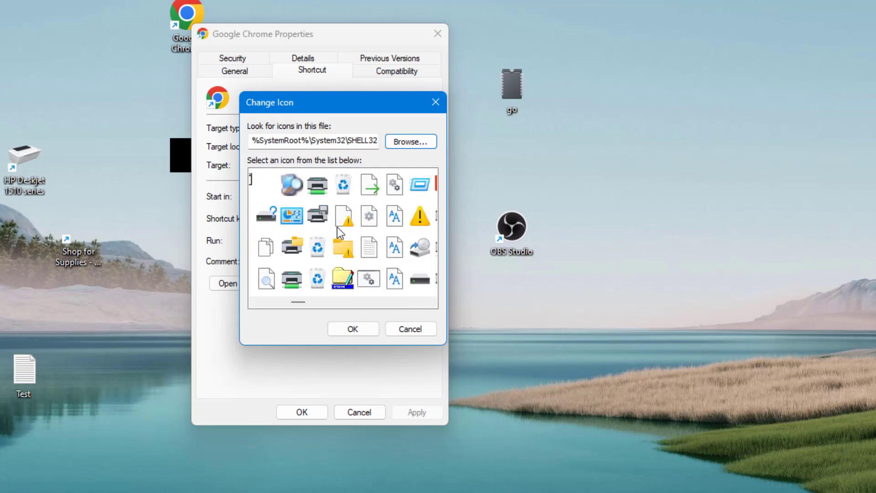
scroll(337, 227, "down", 2)
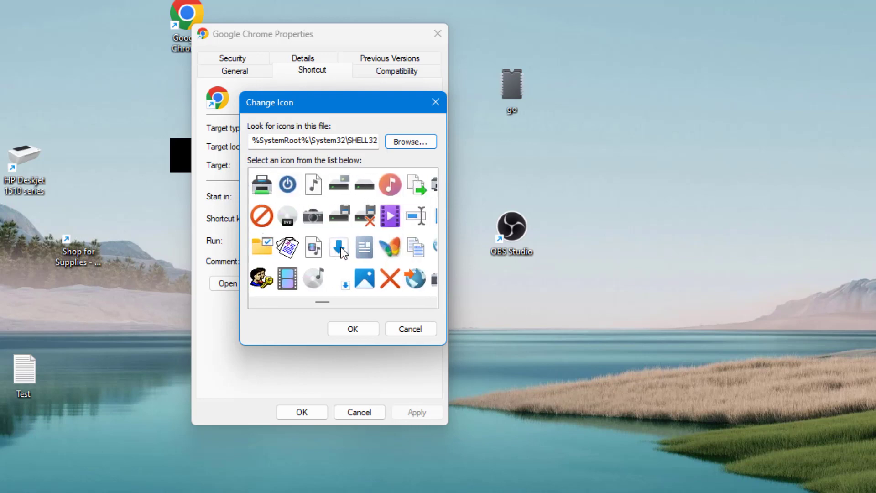
scroll(338, 226, "up", 2)
left_click(320, 220)
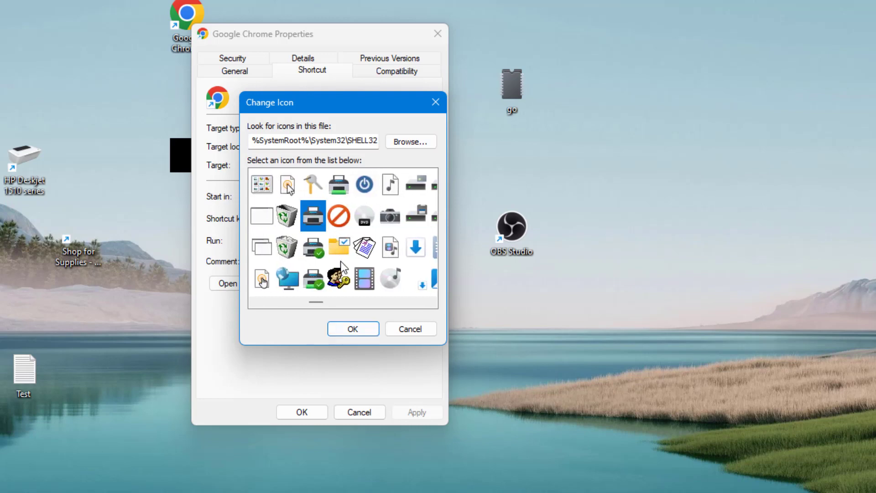
left_click(295, 280)
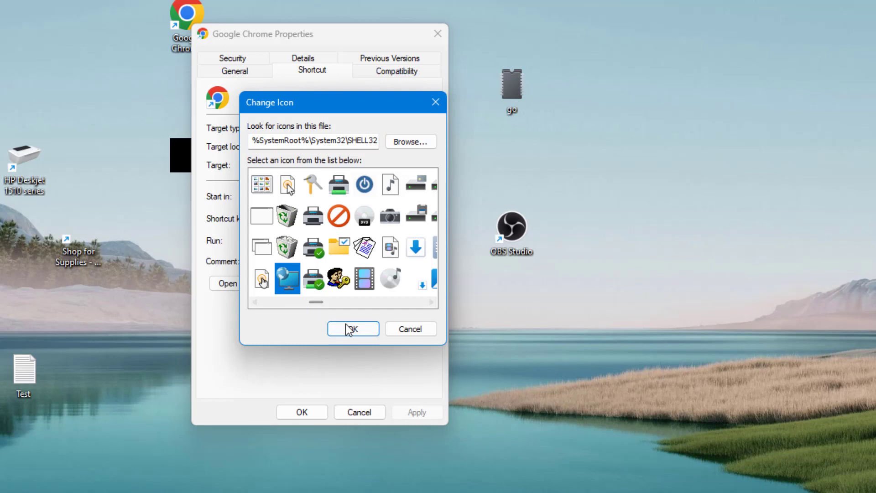
left_click(350, 329)
left_click(319, 413)
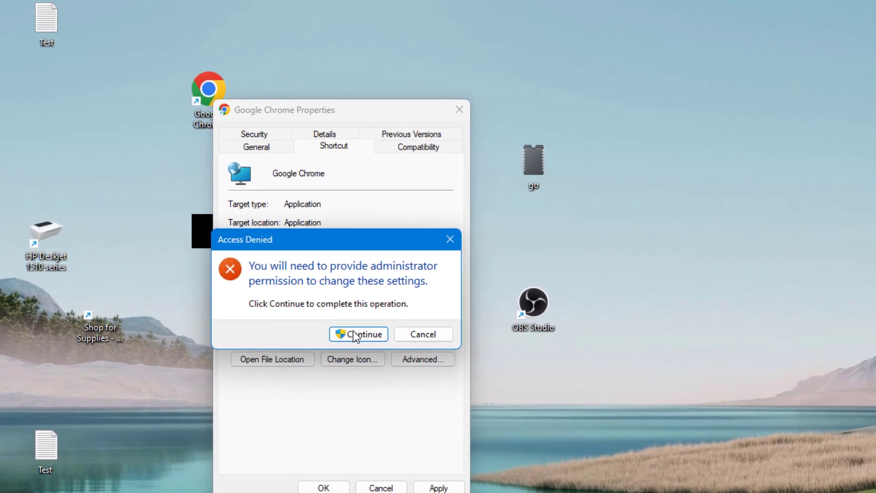
left_click(358, 334)
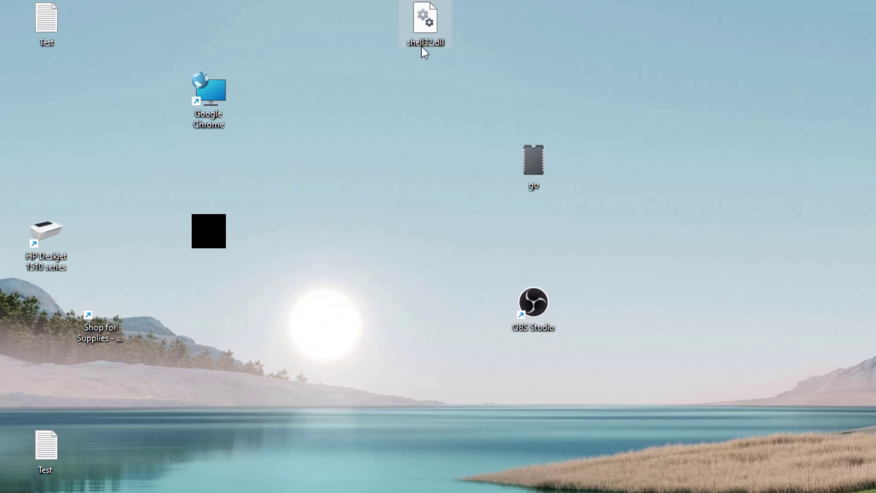
- Change the nameless black-square folder's icon to the standard yellow folder
mouse_move(417, 45)
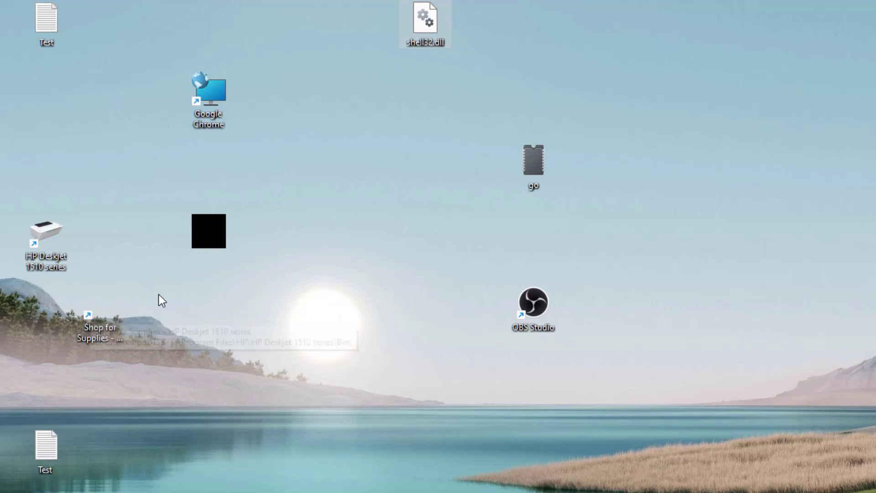
mouse_move(85, 302)
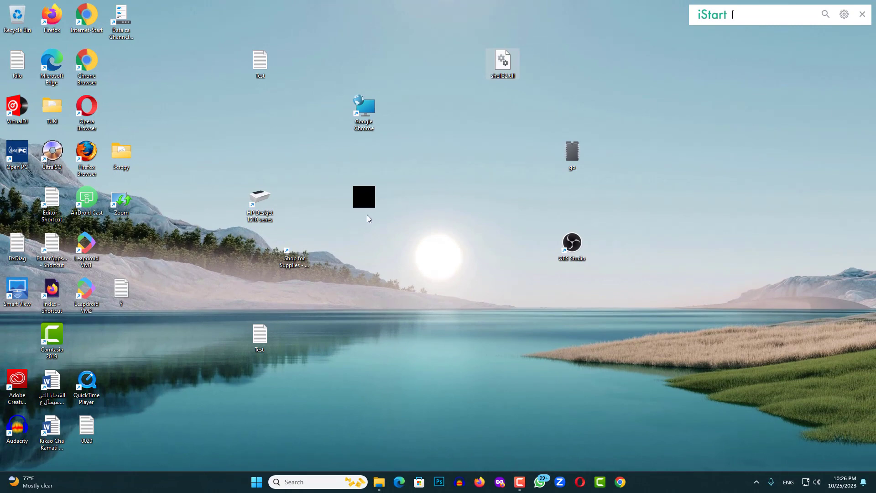
right_click(364, 198)
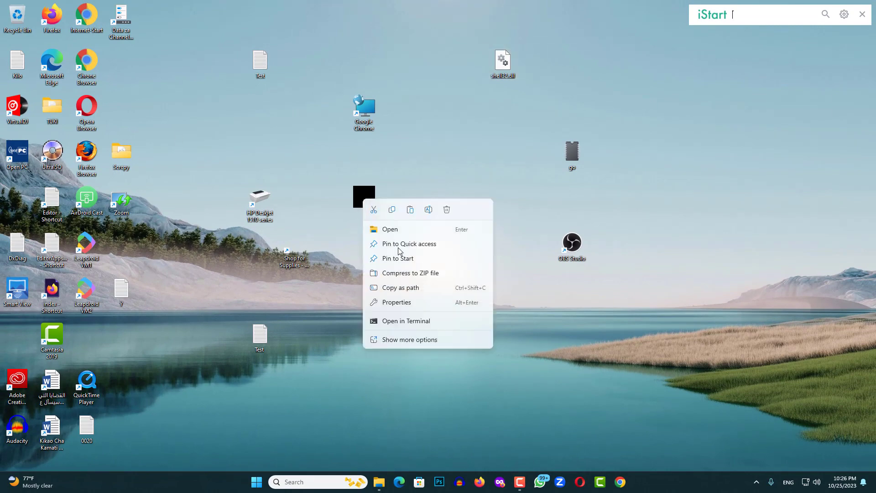
left_click(410, 301)
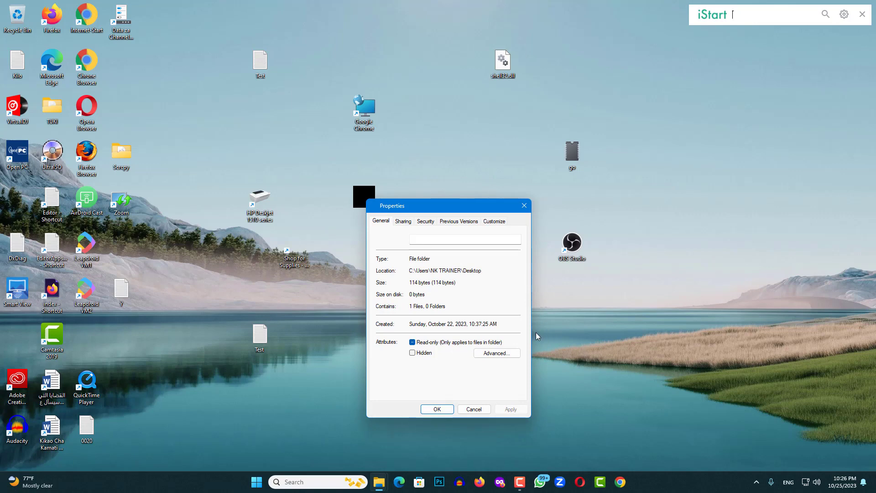
left_click(492, 223)
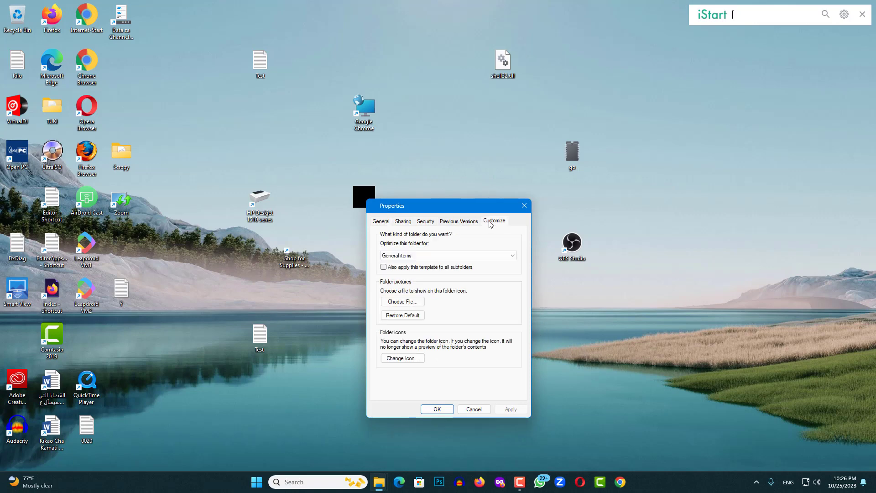
left_click(397, 358)
left_click(427, 301)
left_click(469, 395)
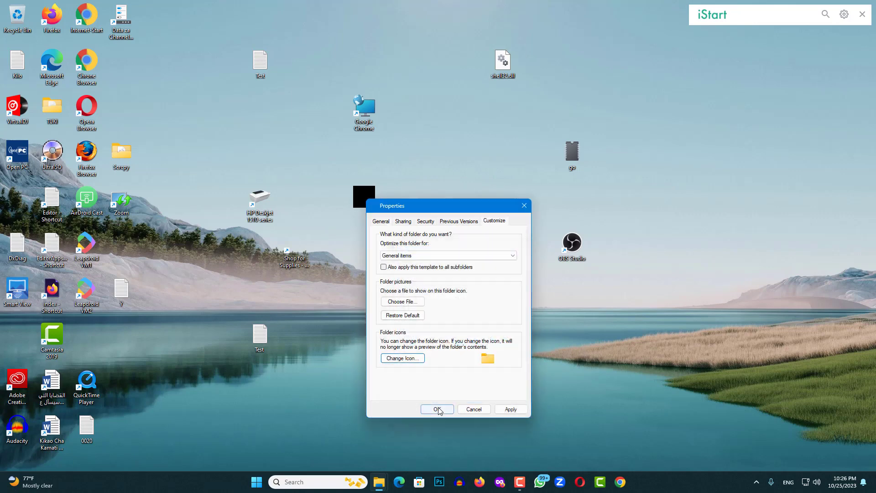
left_click(437, 409)
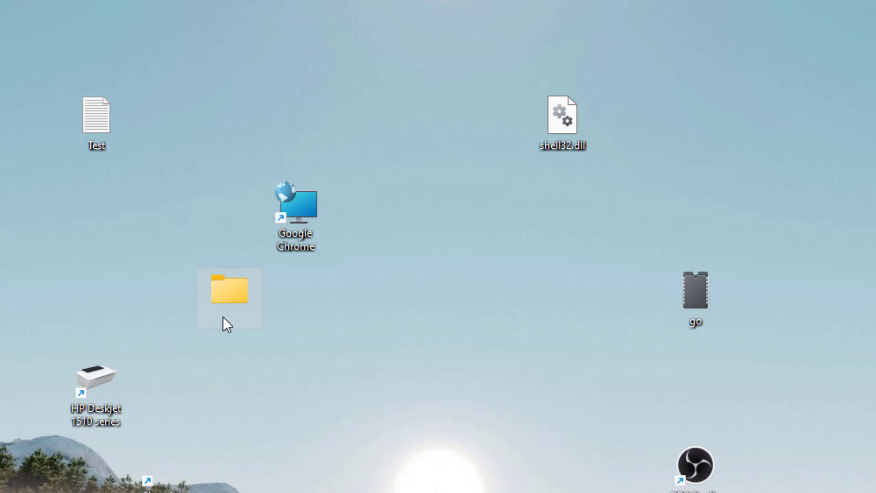
- Rename the nameless yellow folder as Test2 and move it to a spot diagonally above the HP Deskjet shortcut
key("F2")
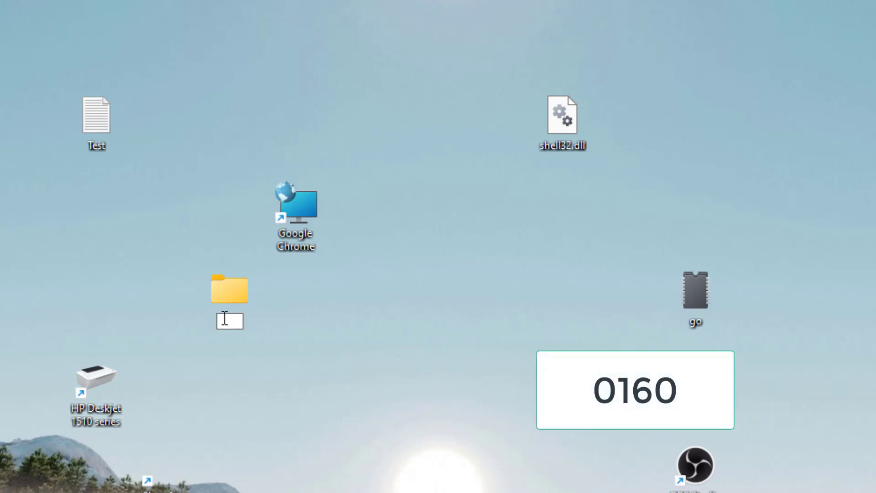
key("Return")
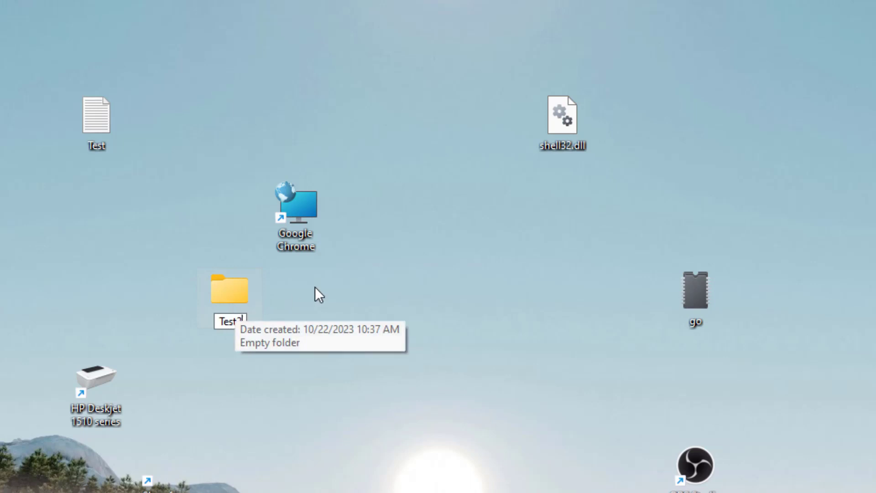
key("Return")
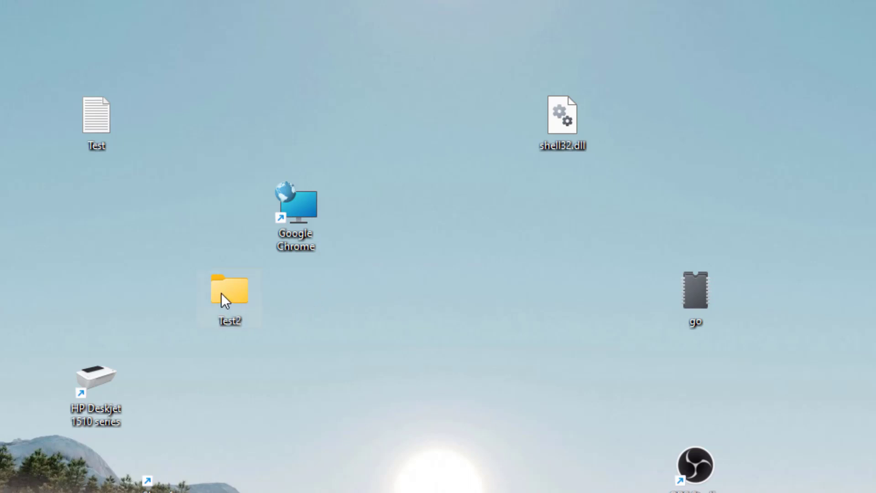
left_click_drag(221, 292, 32, 292)
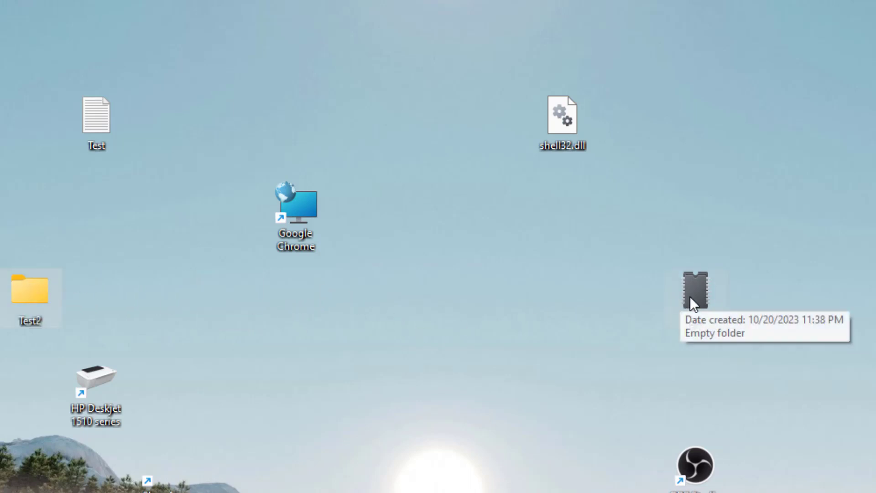
- Move the go folder near Test2 and replace its name with the invisible Alt+0160 character
left_click_drag(692, 304, 185, 328)
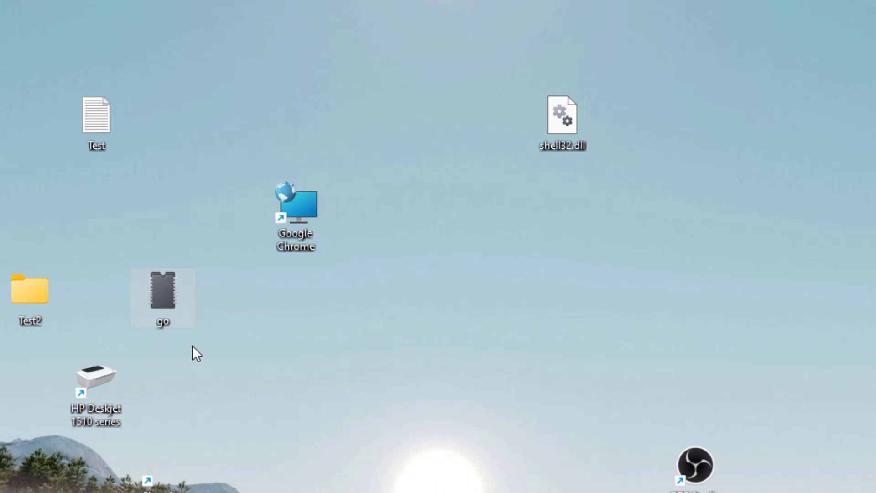
key("F2")
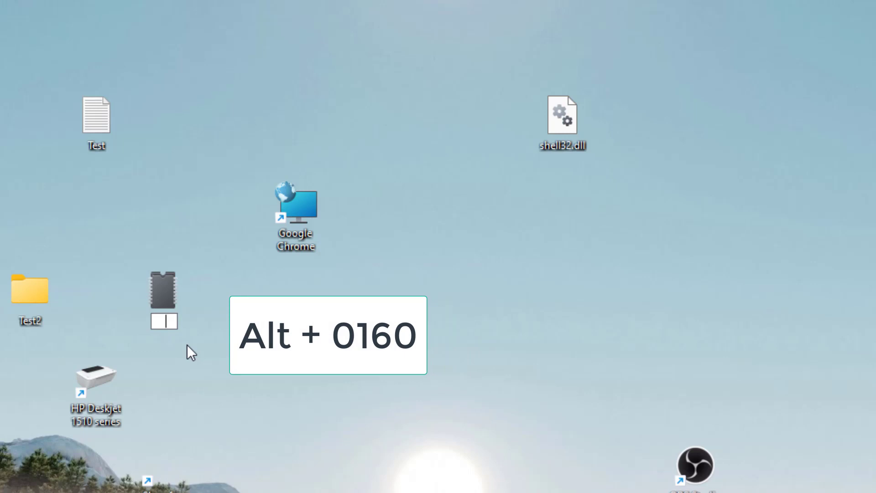
key("Return")
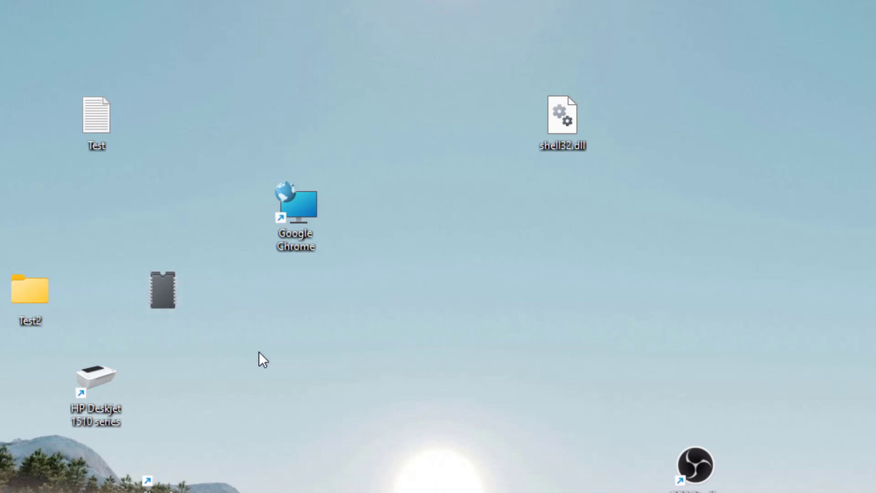
- Move shell32.dll from the desktop into the nameless chip-icon folder and open that folder
double_click(176, 296)
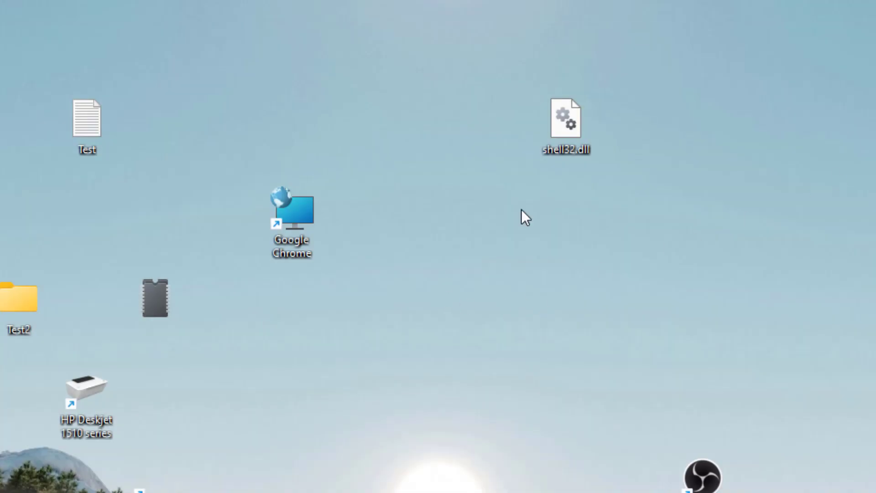
left_click_drag(579, 144, 156, 301)
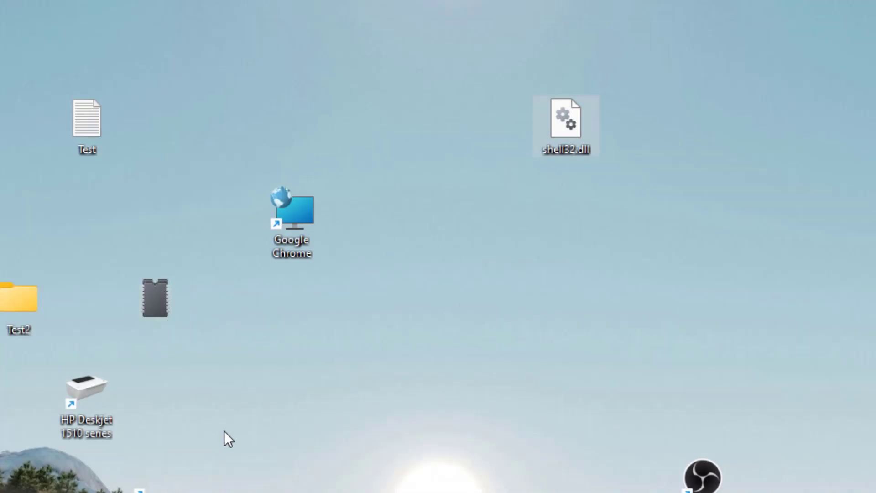
double_click(154, 307)
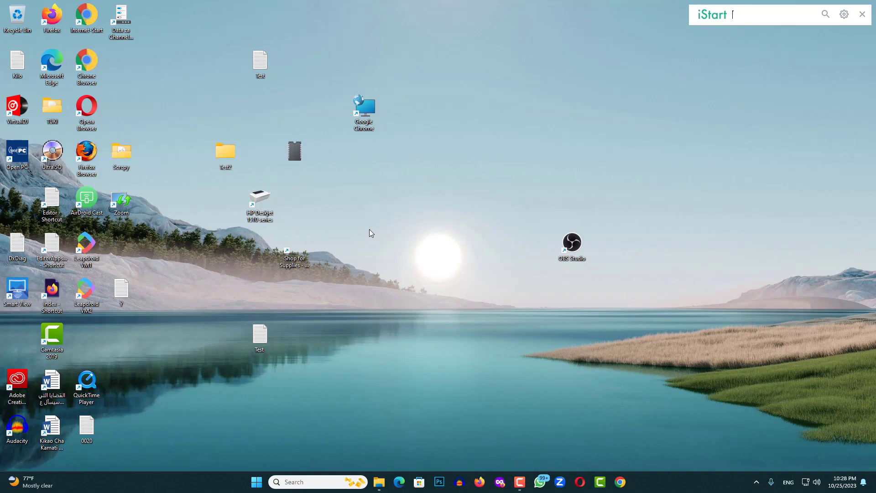
- Open Word, dismiss the Office activation wizard and create a blank document
key("super")
left_click(369, 226)
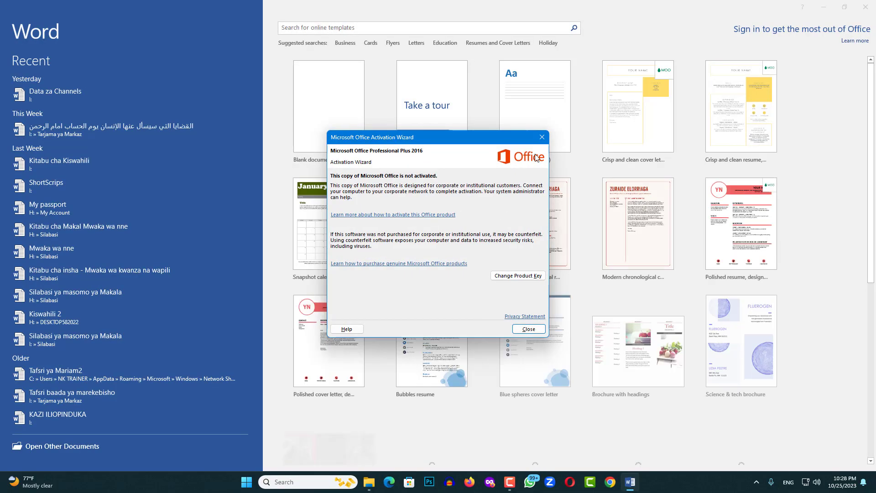
left_click(541, 137)
left_click(332, 118)
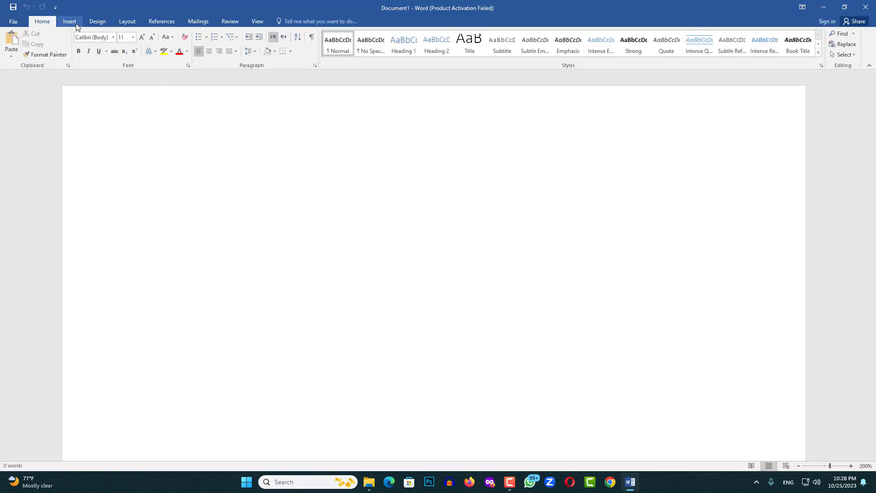
- Look up character code 0160 from ASCII (decimal) in the document's full symbol list
left_click(74, 23)
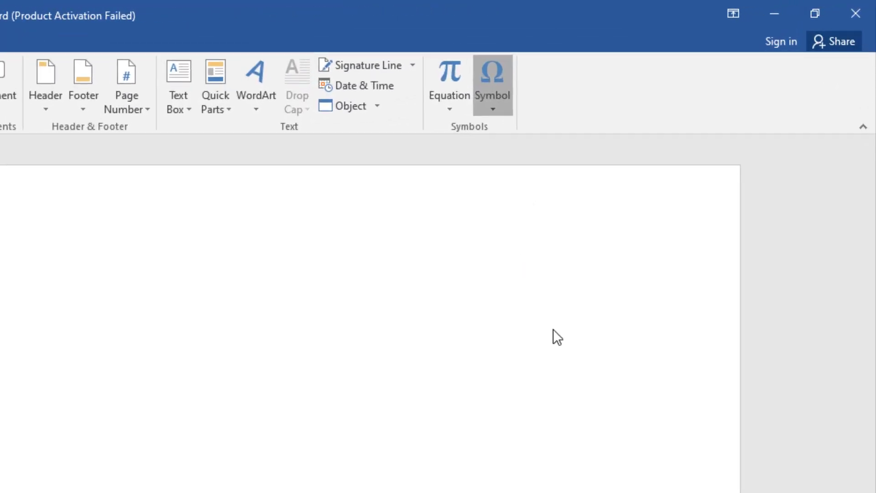
left_click(494, 87)
left_click(538, 234)
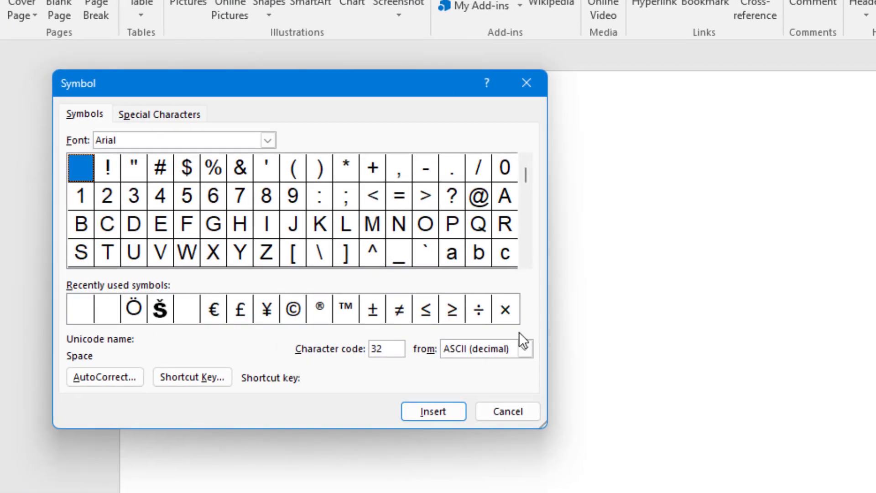
left_click(526, 349)
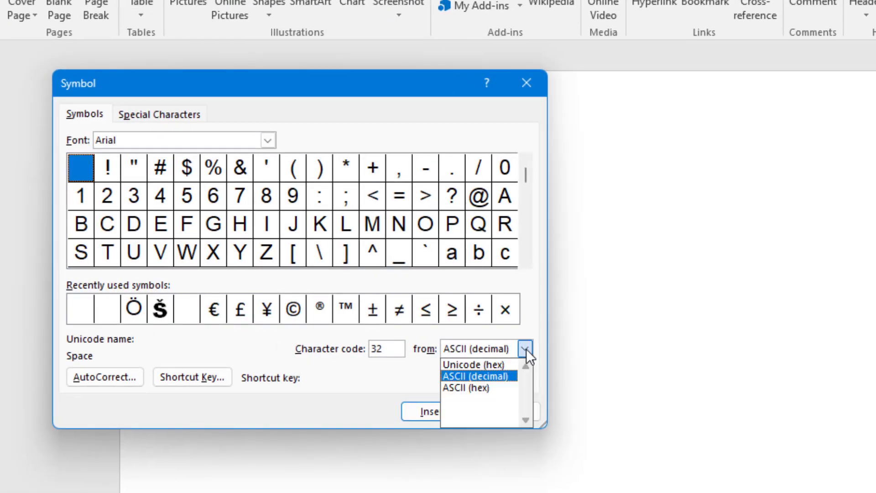
left_click(465, 376)
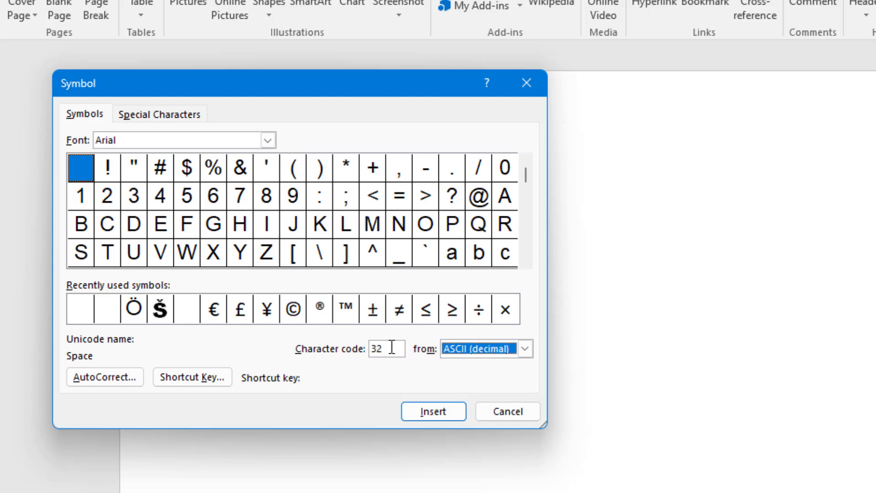
left_click_drag(392, 348, 291, 352)
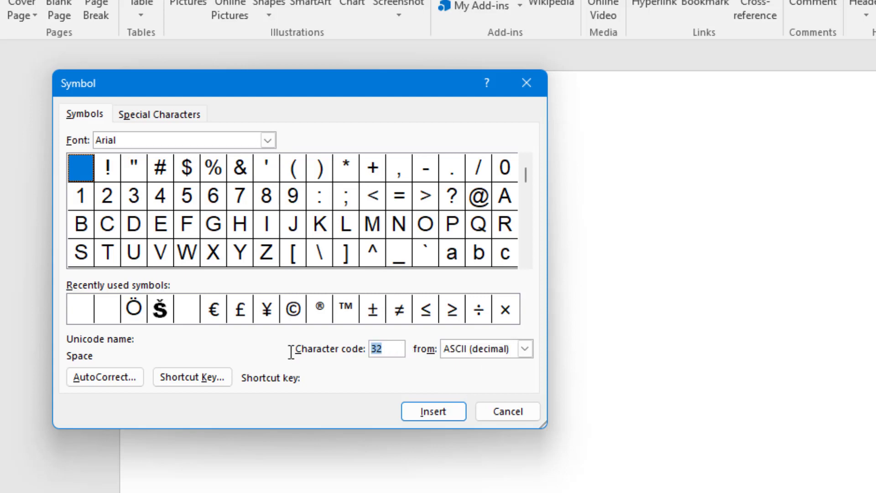
type("0160")
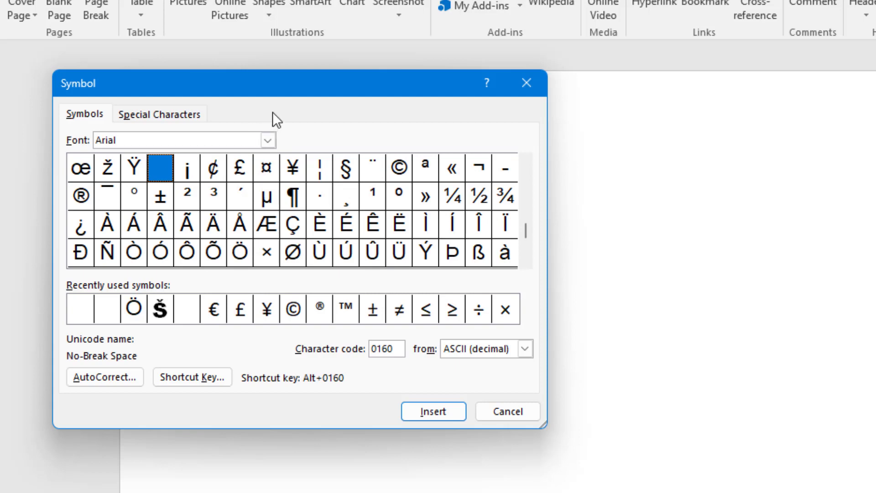
- Move the Symbol dialog aside and compare the shortcut codes of the blank character and the neighbouring inverted exclamation mark
left_click_drag(291, 81, 871, 154)
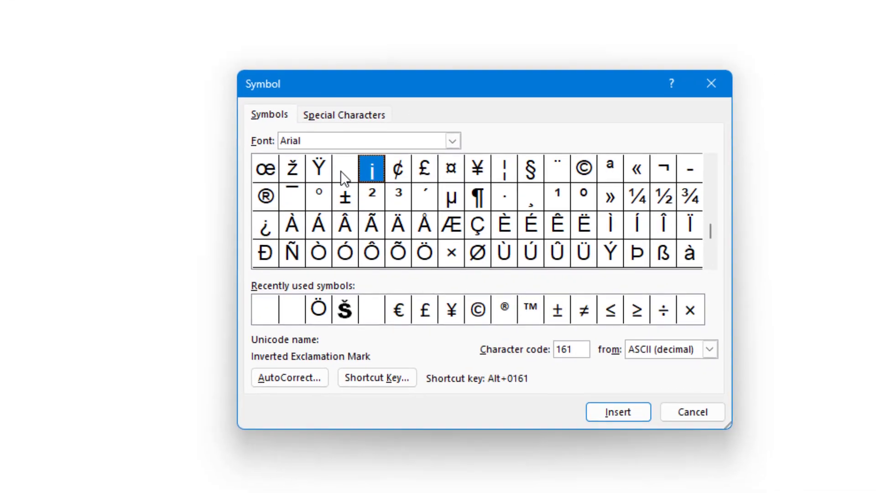
left_click(735, 240)
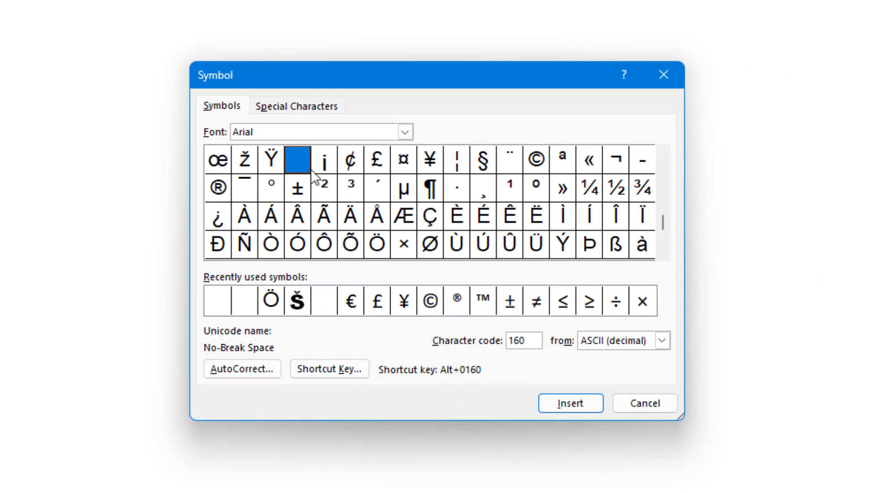
left_click(322, 163)
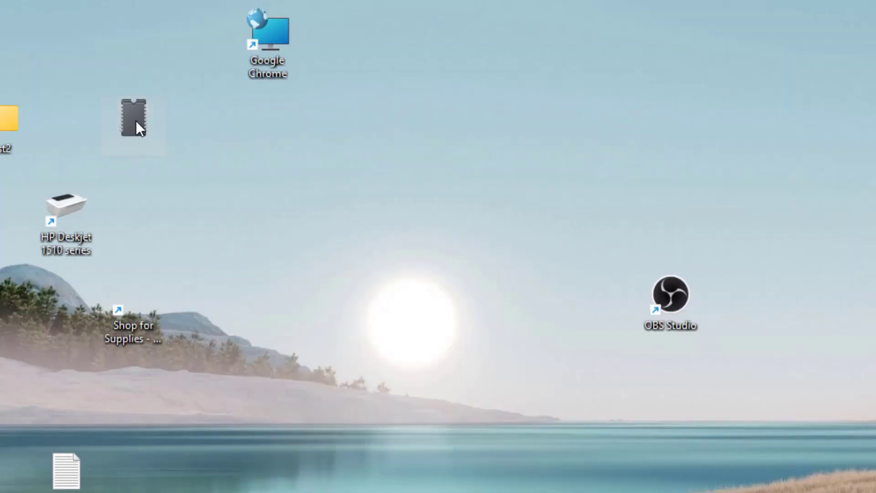
- Rename the nameless chip-icon folder on the desktop with the inverted exclamation mark (¡)
key("F2")
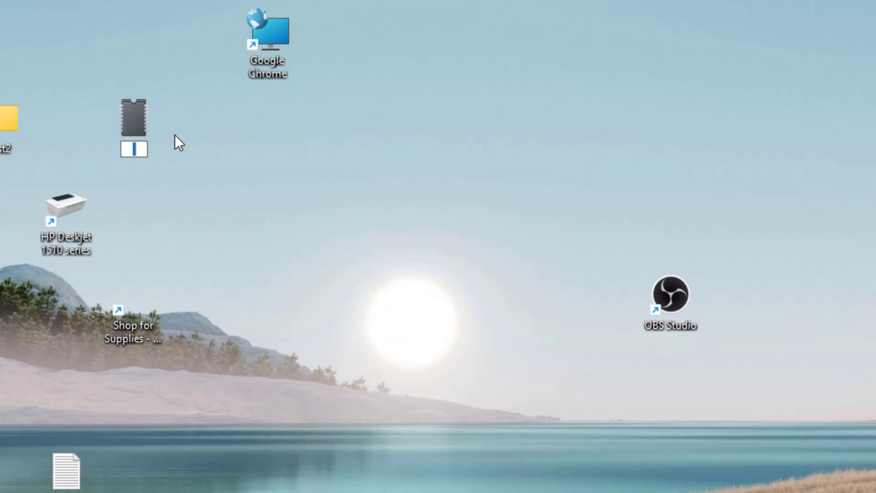
type("i")
left_click(223, 161)
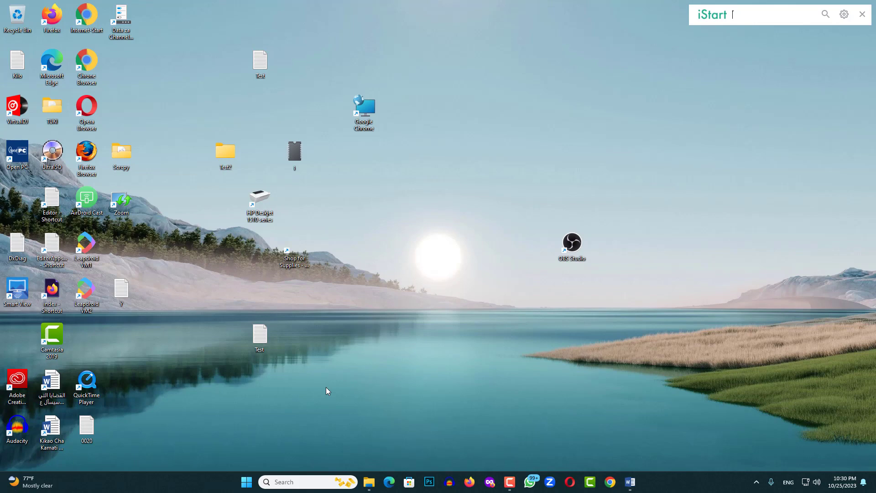
- Move the Scrcpy folder to the empty area above the taskbar, duplicate it on the desktop and place the copy beside it
left_click_drag(122, 154, 385, 412)
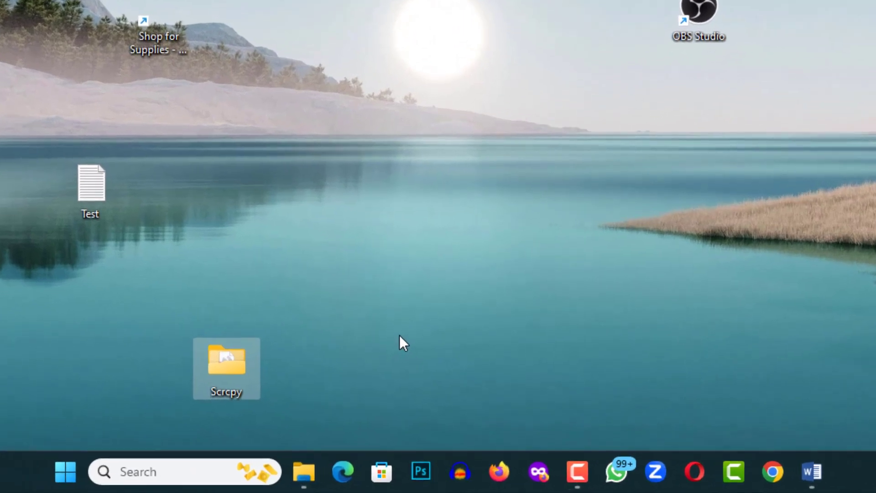
right_click(234, 357)
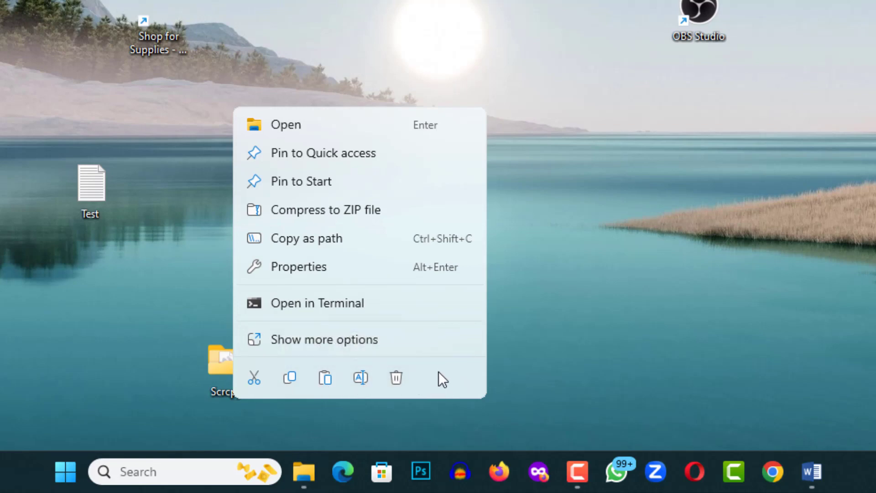
left_click(291, 377)
right_click(320, 265)
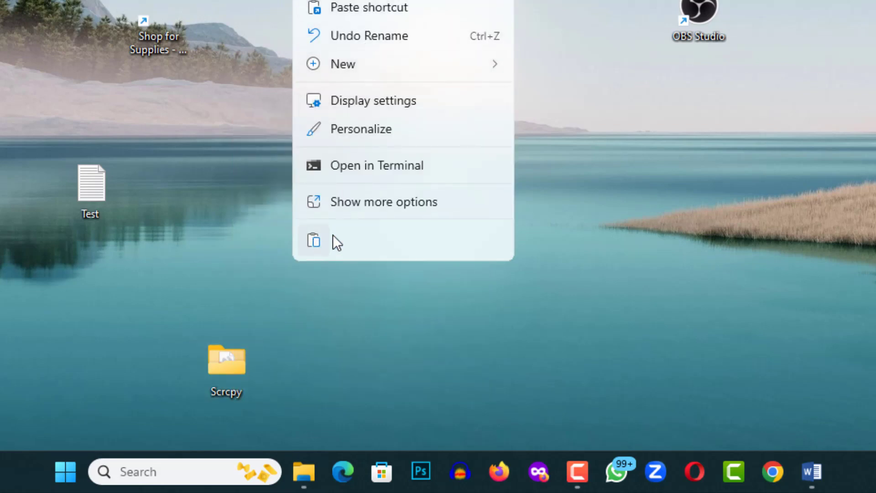
left_click(316, 241)
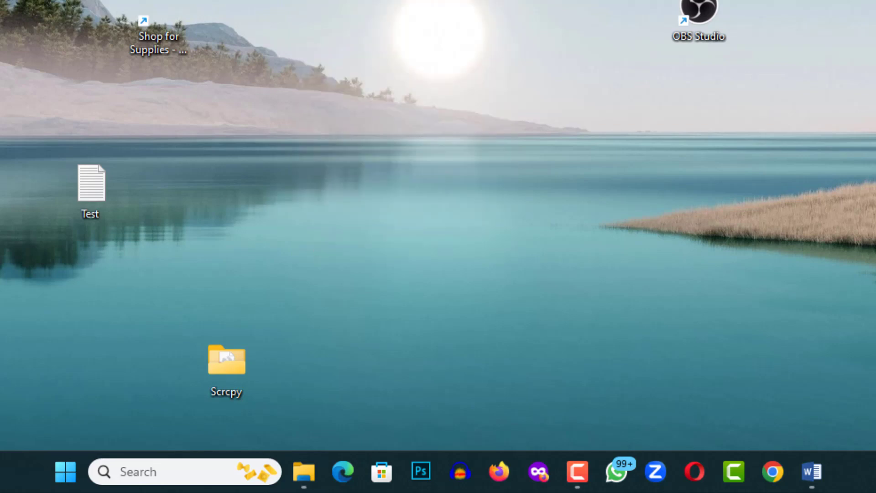
left_click_drag(45, 2, 319, 378)
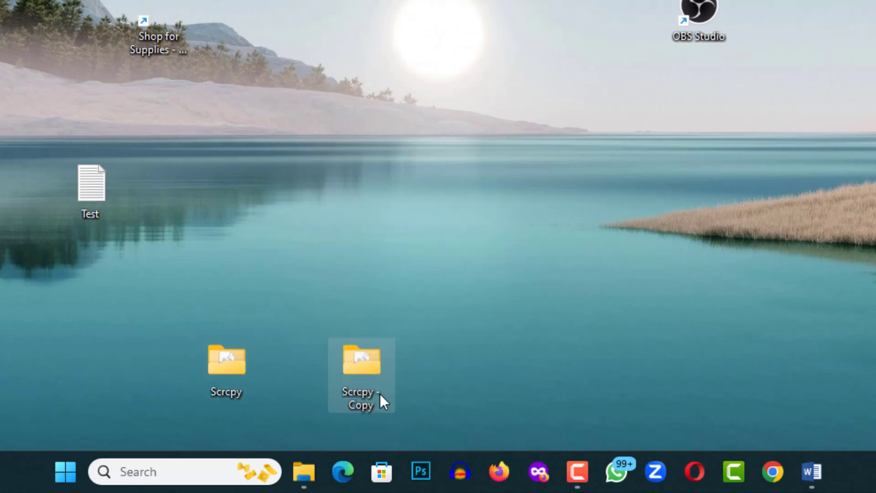
- Try to rename the Scrcpy - Copy folder as plain Scrcpy, and decline merging it with the original
mouse_move(381, 402)
key("F2")
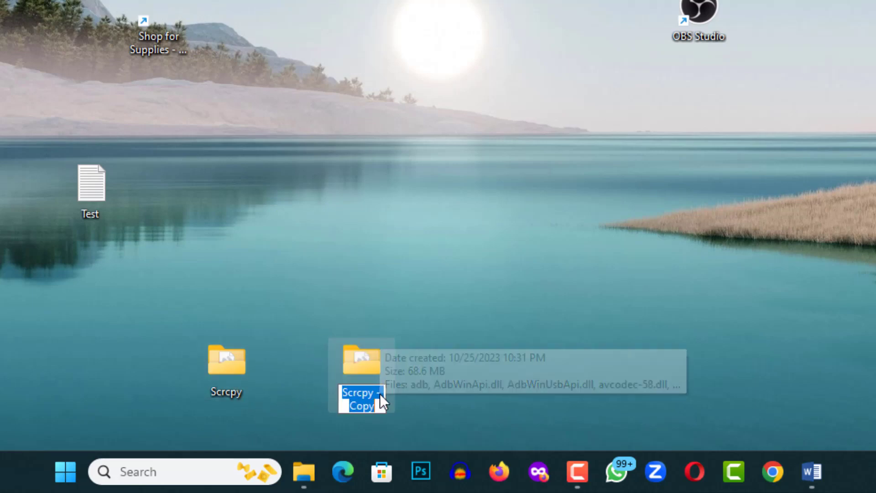
left_click(377, 410)
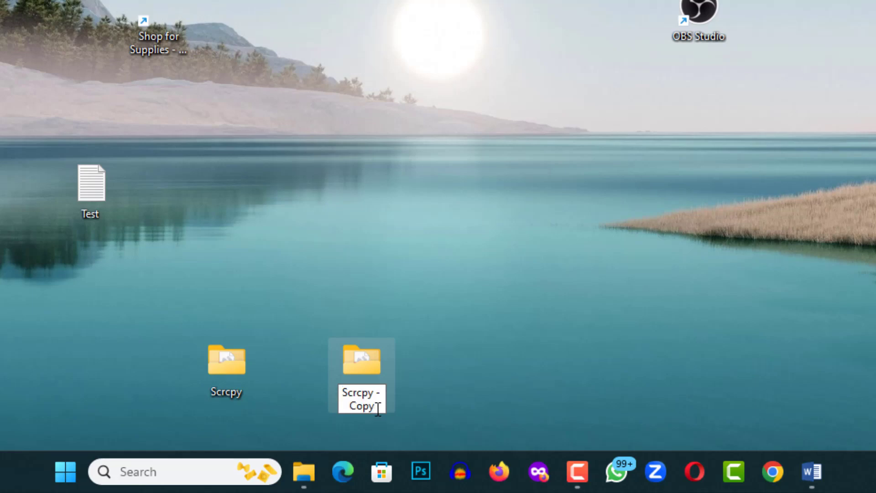
key("BackSpace")
key("BackSpace")
key("BackSpace")
key("BackSpace")
key("BackSpace")
key("BackSpace")
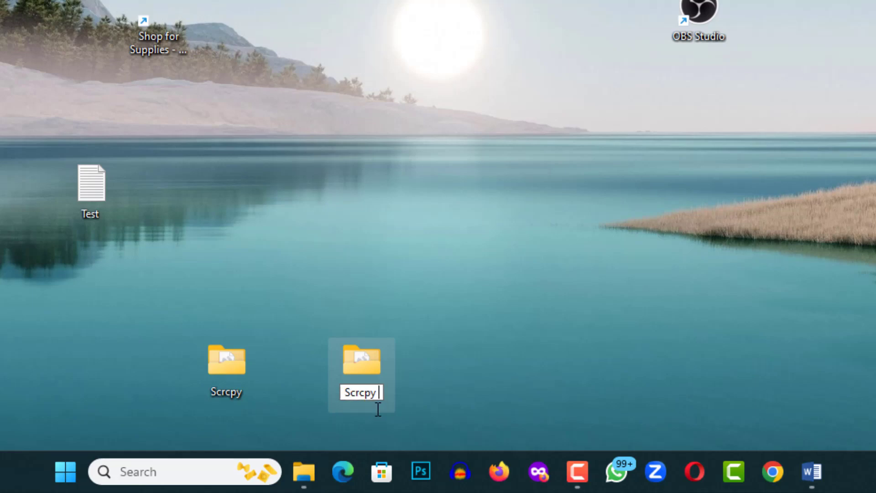
key("BackSpace")
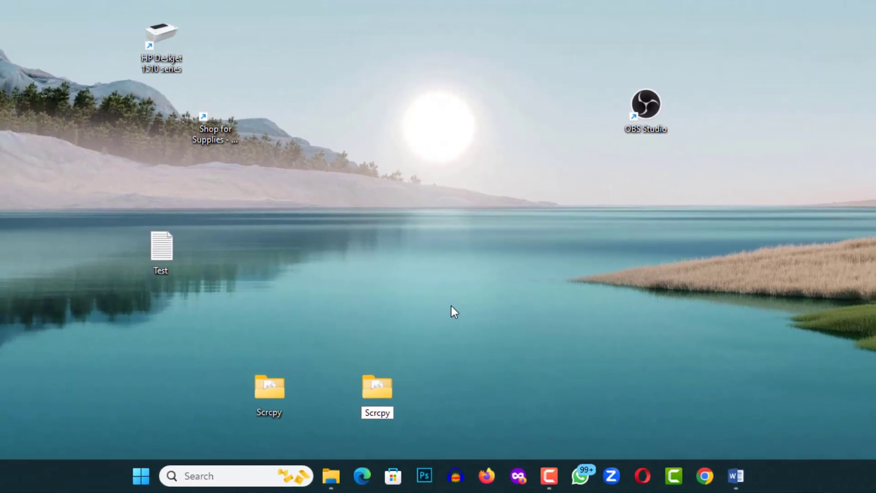
key("Return")
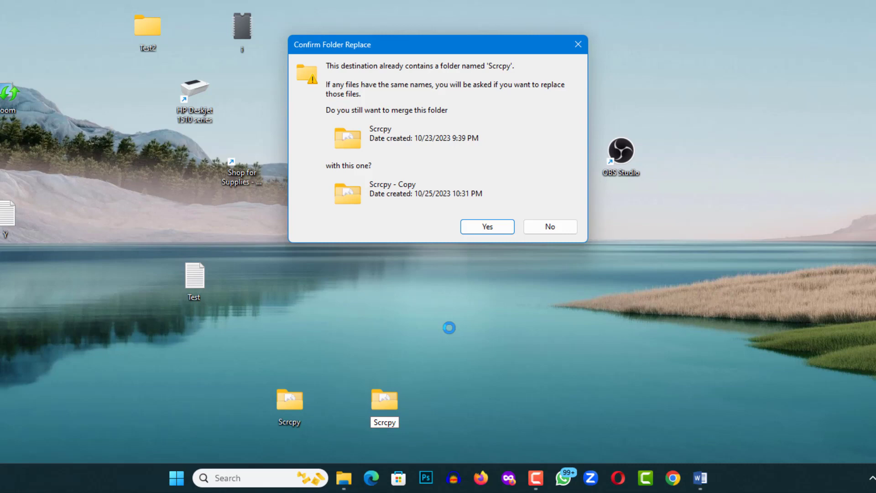
left_click(550, 228)
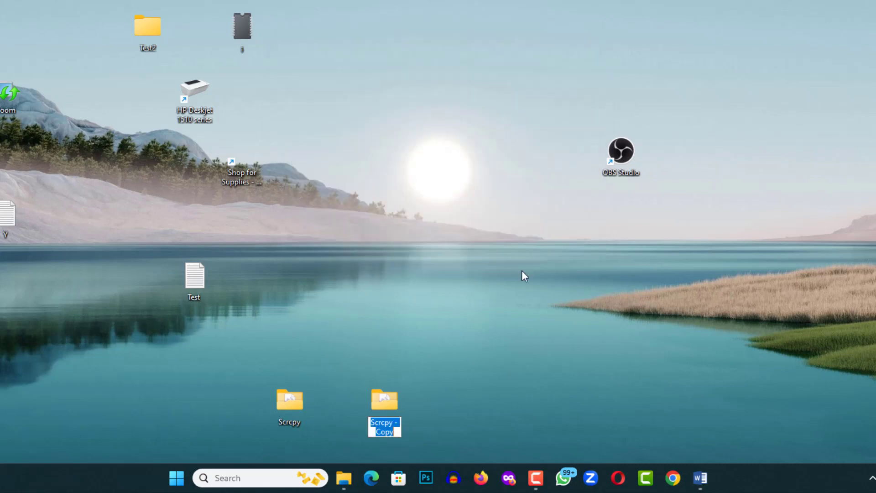
- Rename the Scrcpy - Copy folder as Scrcpy followed by the invisible Alt+0160 character
left_click(394, 427)
key("BackSpace")
key("BackSpace")
key("BackSpace")
key("BackSpace")
key("BackSpace")
key("BackSpace")
key("BackSpace")
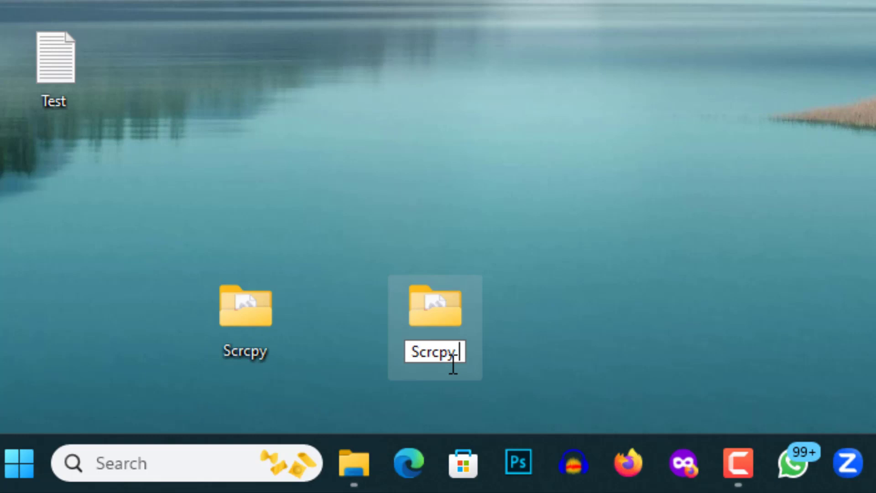
key("Return")
left_click(611, 44)
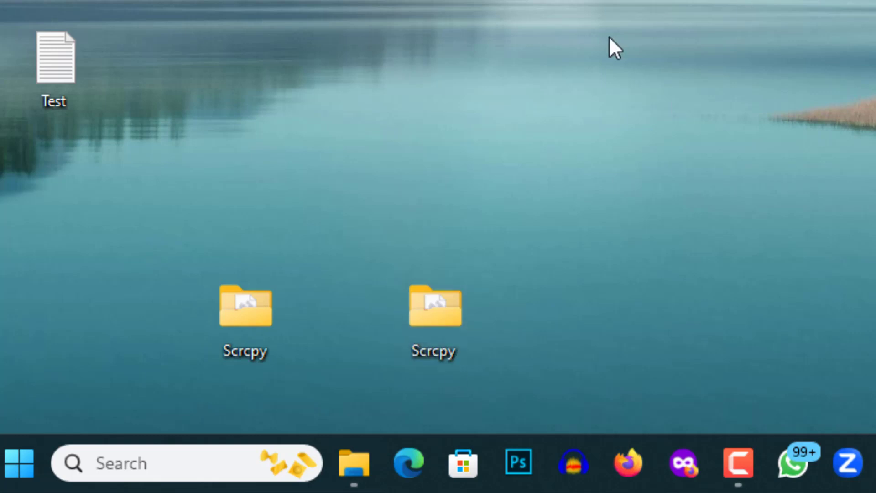